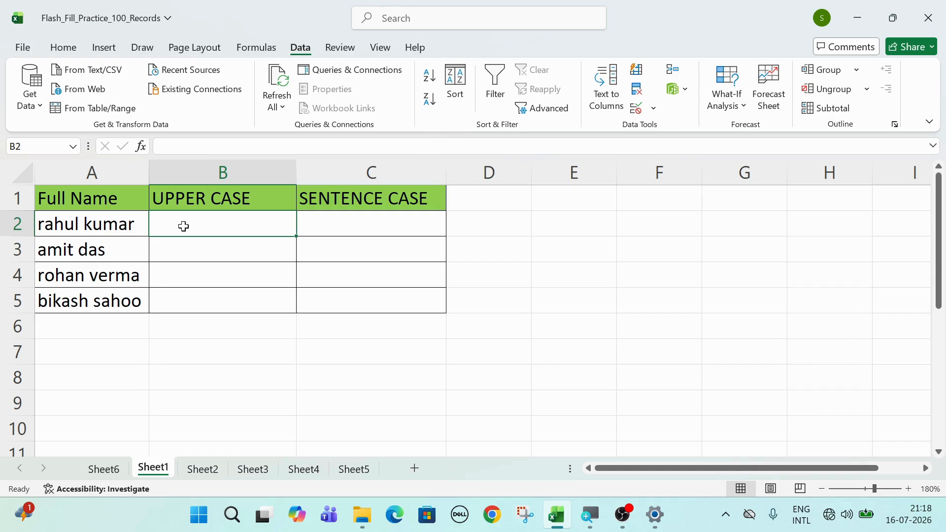
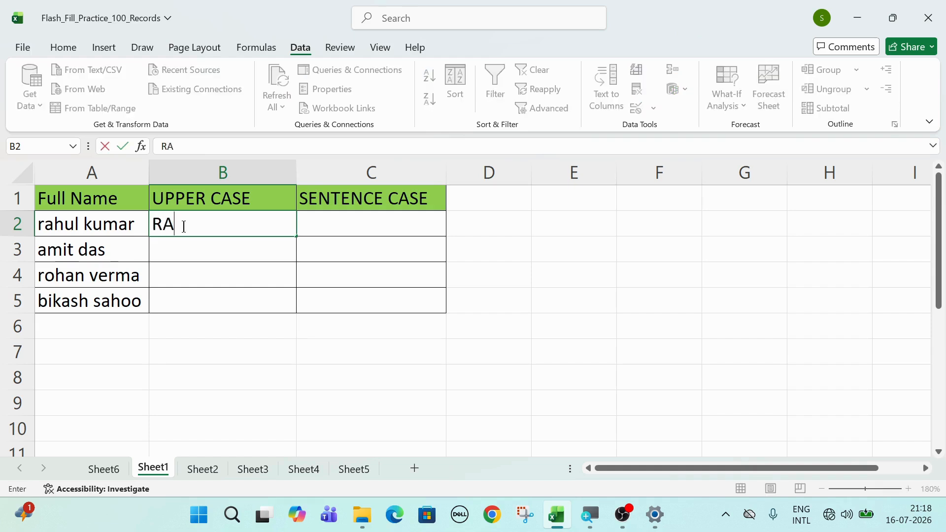
Enter the first name in capitals in B2 as the uppercase example, then select B3
key(Return)
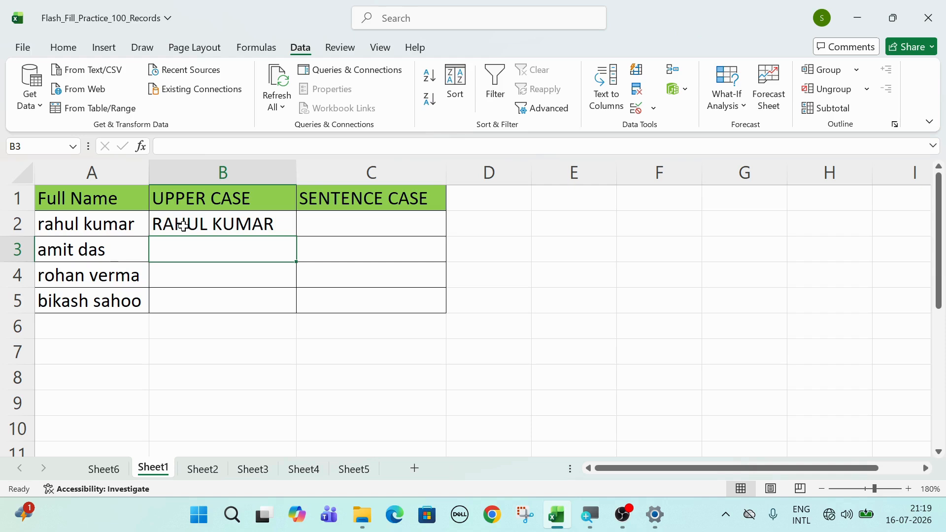
click(212, 223)
click(227, 251)
click(229, 223)
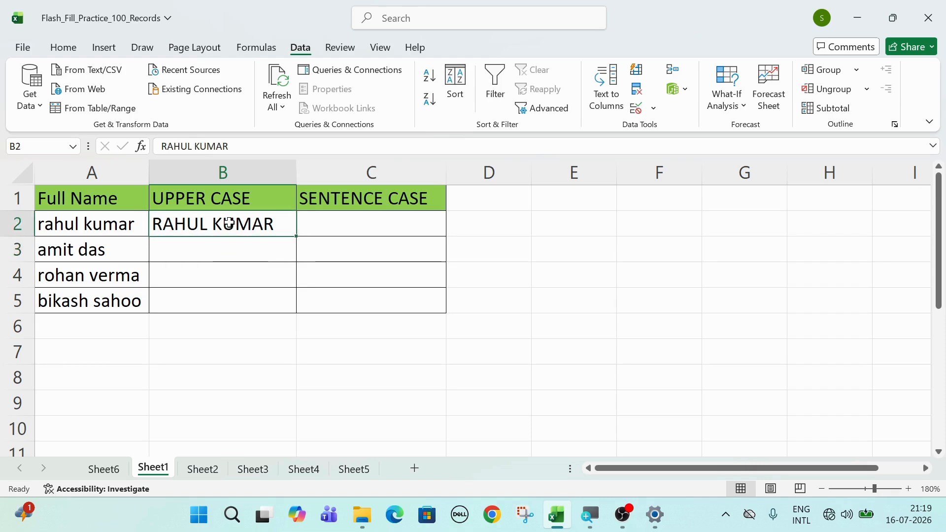
click(217, 247)
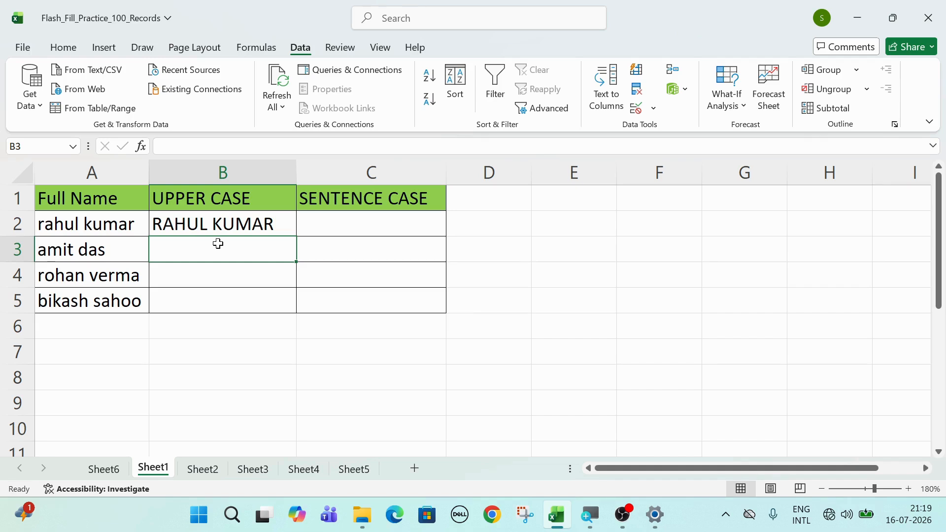
click(227, 226)
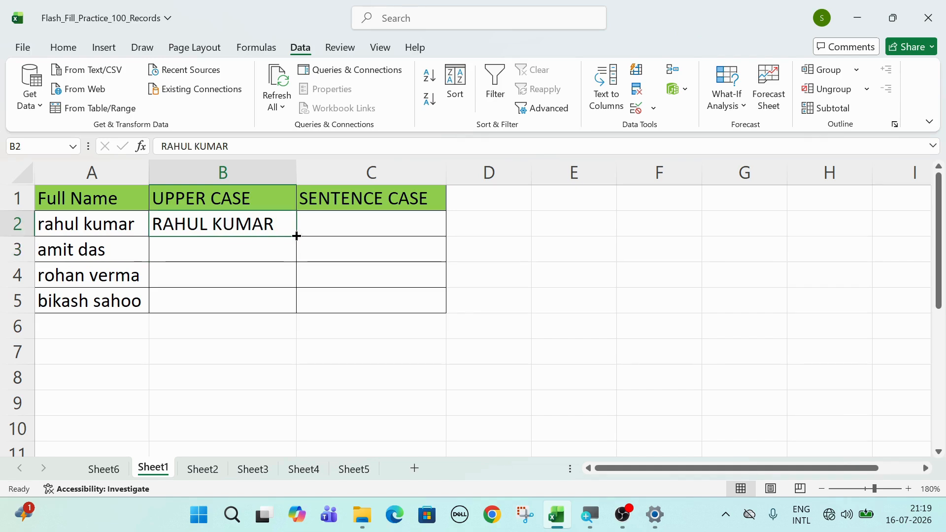
drag(297, 236, 296, 313)
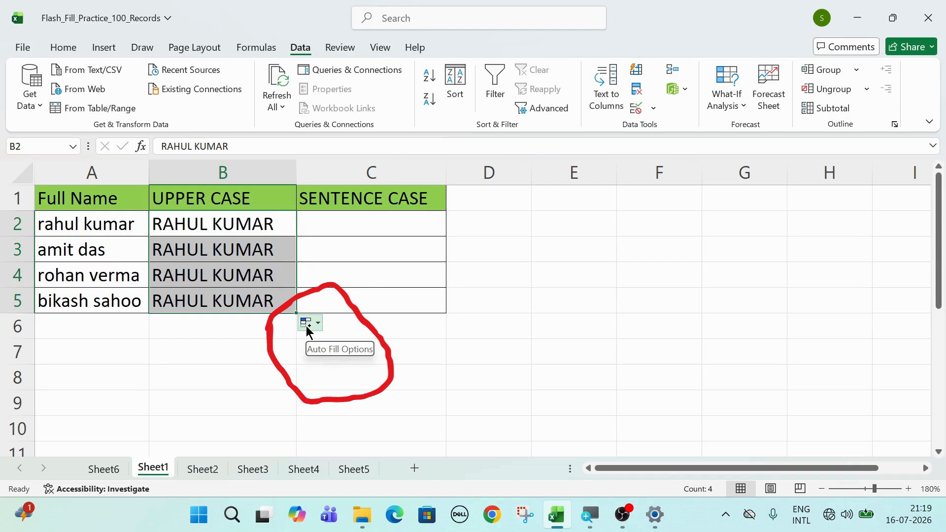
click(306, 327)
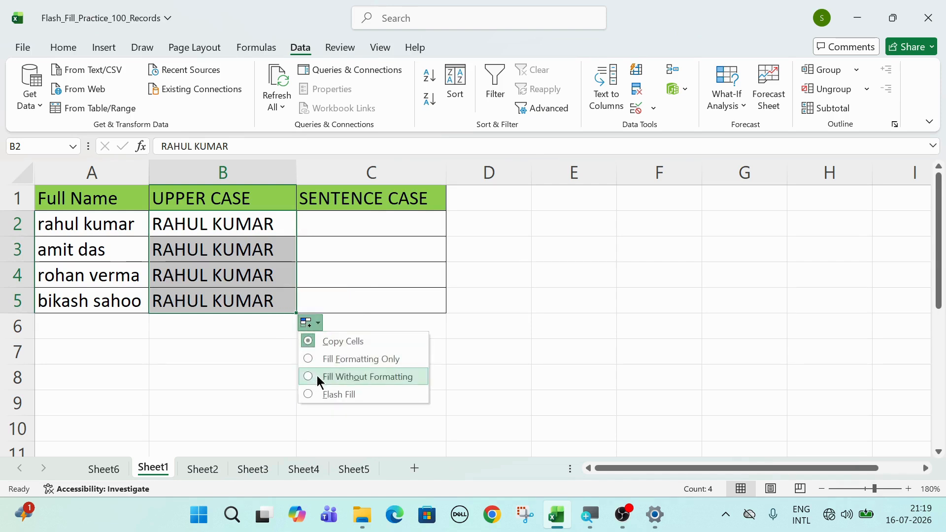
click(306, 391)
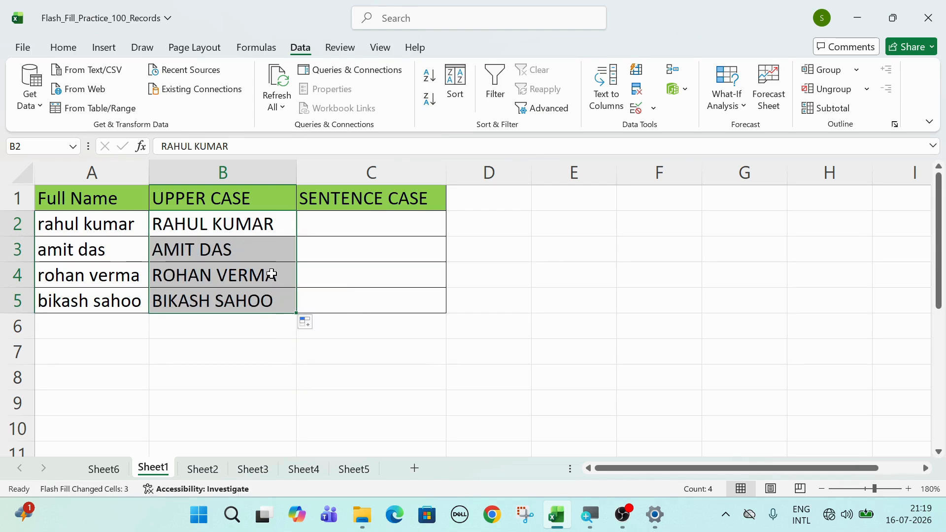
drag(258, 248, 257, 300)
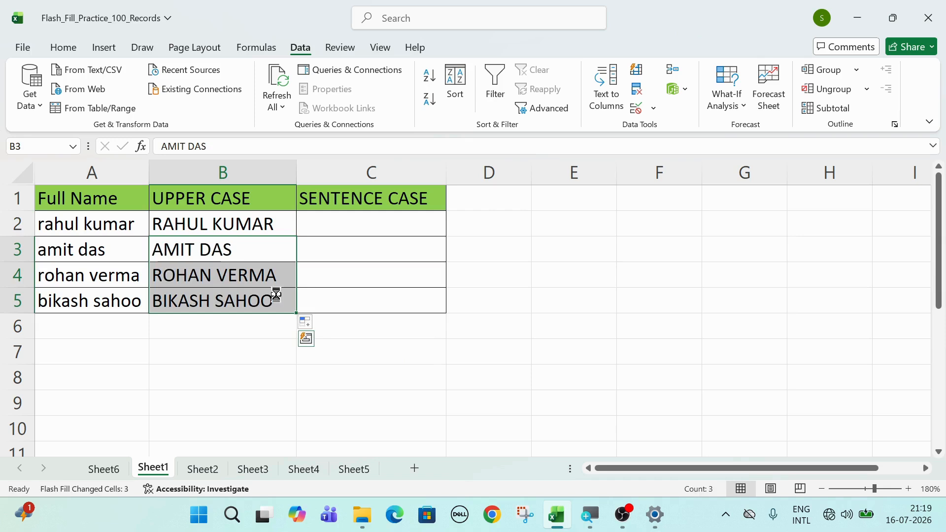
key(Delete)
click(265, 248)
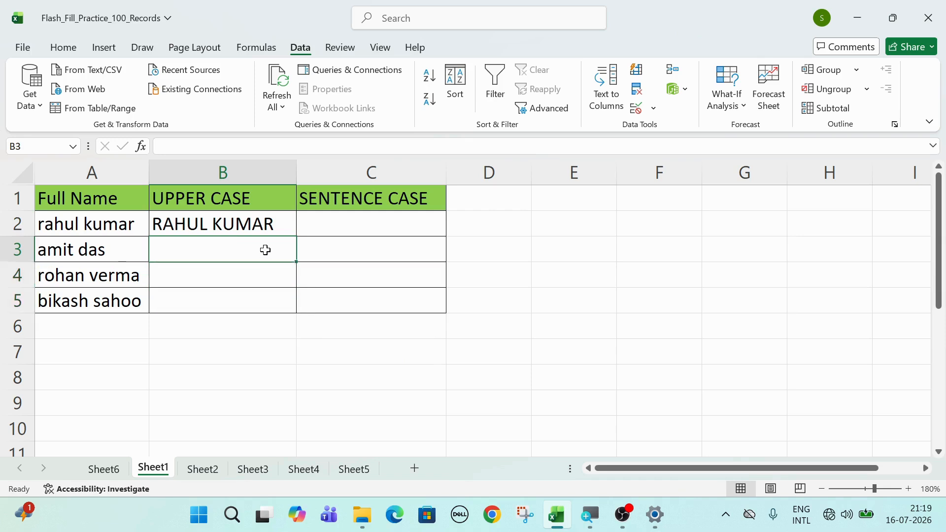
Flash Fill the uppercase names into B3:B5 using Home > Fill > Flash Fill
click(64, 48)
click(765, 89)
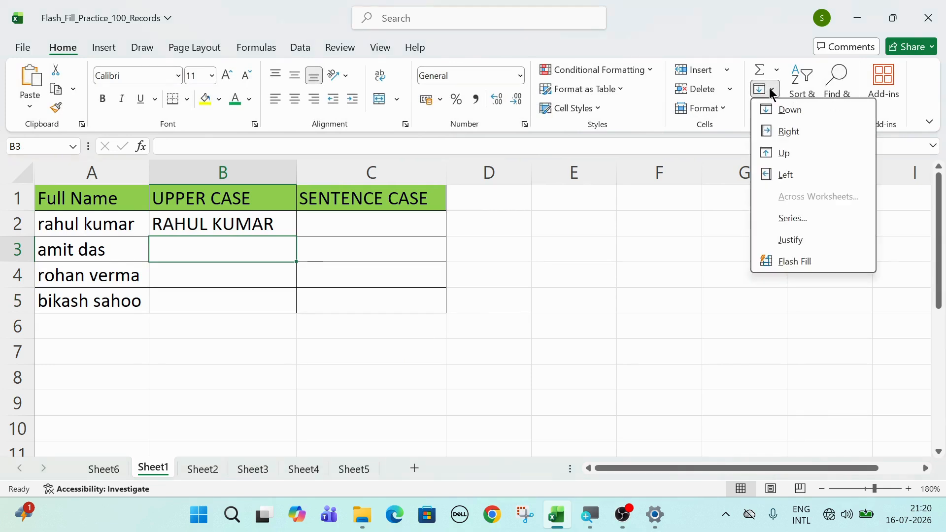
click(784, 262)
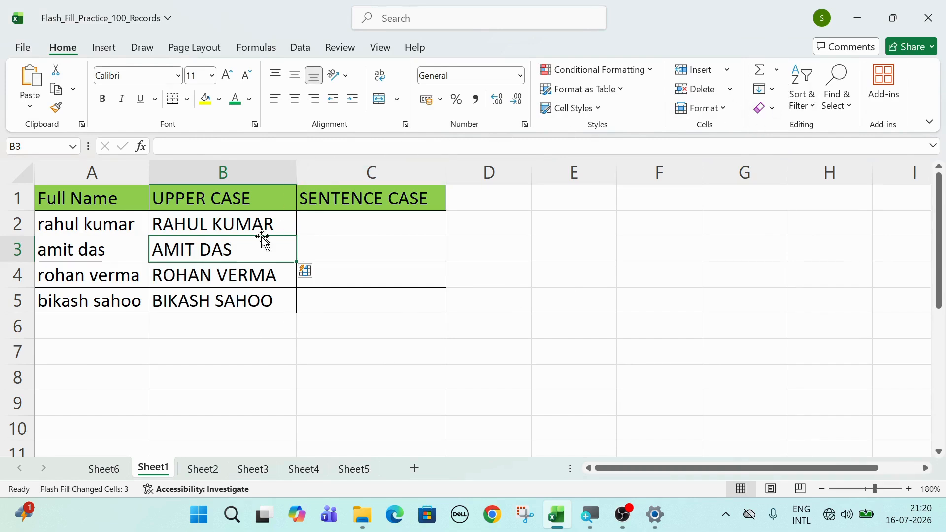
Clear B3:B5 and Flash Fill the uppercase names again from the Data tab
drag(253, 247, 246, 296)
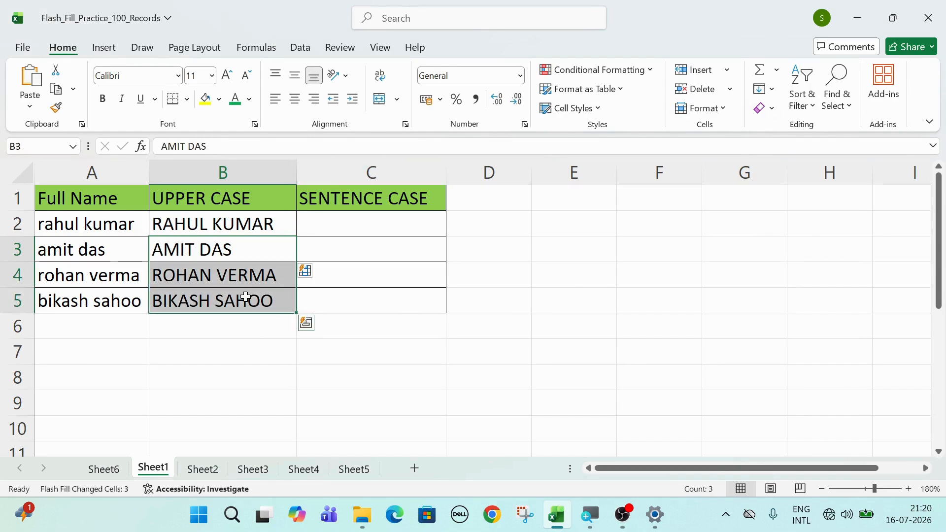
key(Delete)
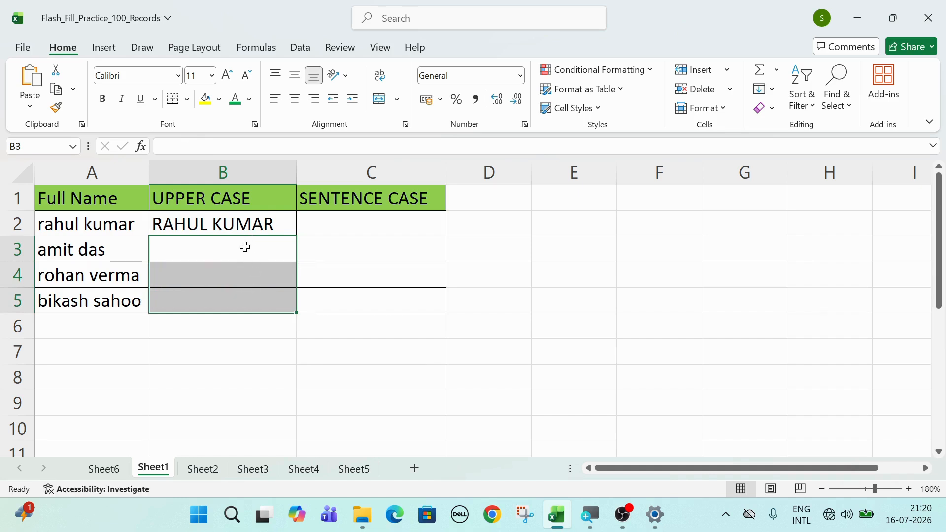
click(246, 246)
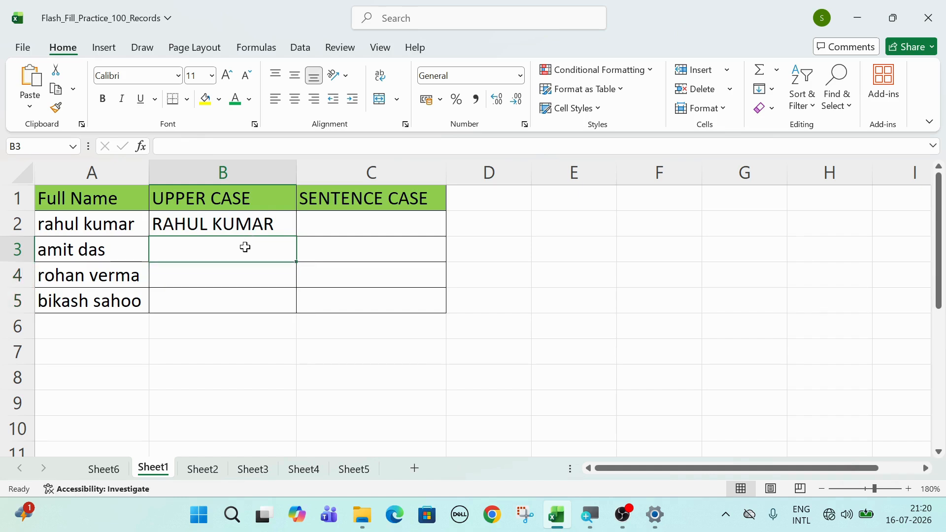
click(301, 47)
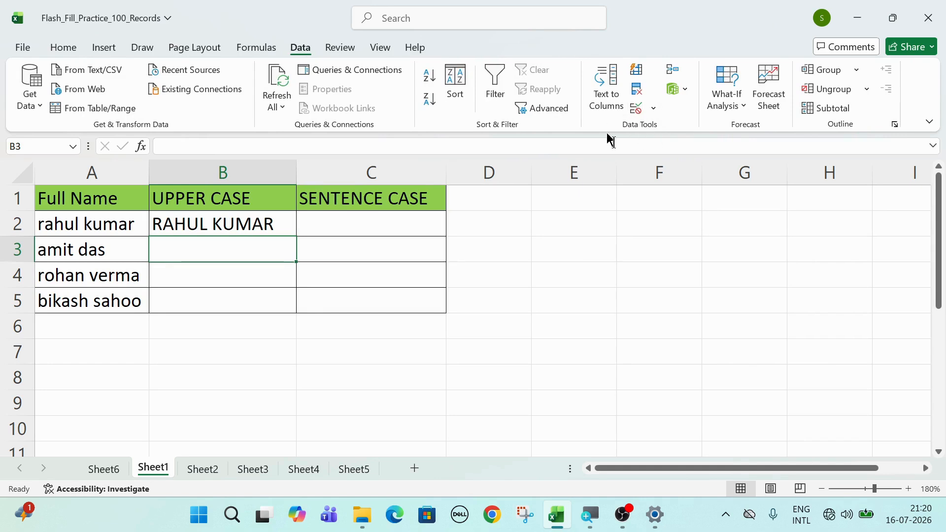
click(637, 72)
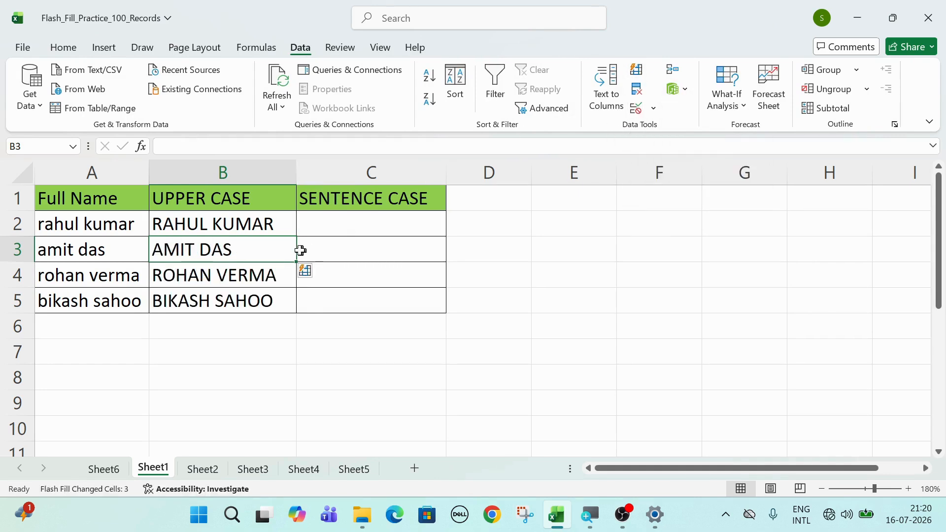
Clear B3:B5 once more and refill the uppercase names with Ctrl+E
drag(282, 249, 273, 298)
key(Delete)
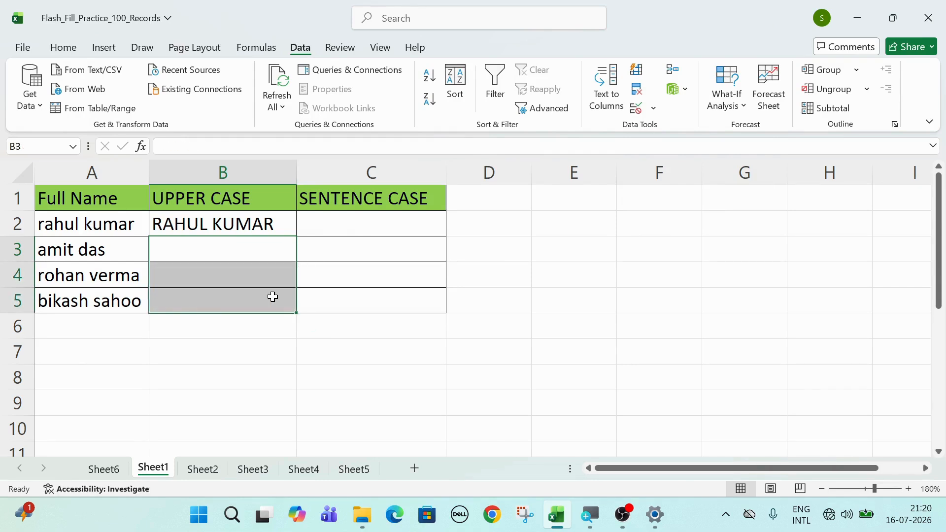
click(242, 252)
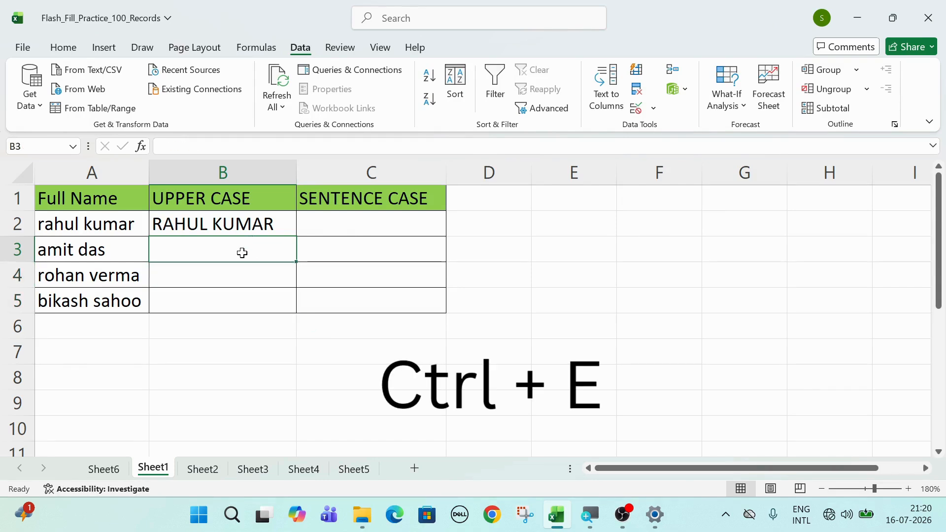
key(ctrl+e)
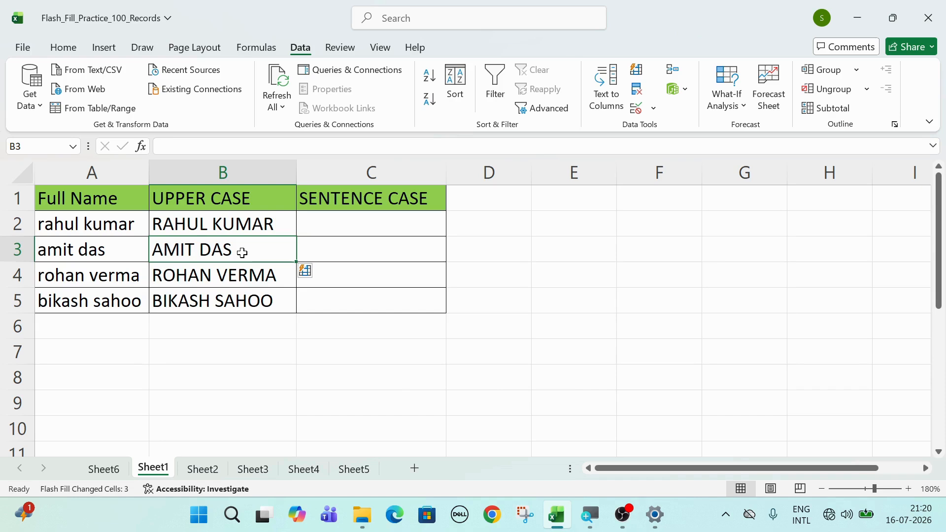
Enter the first name in sentence case in C2 as the example
click(388, 224)
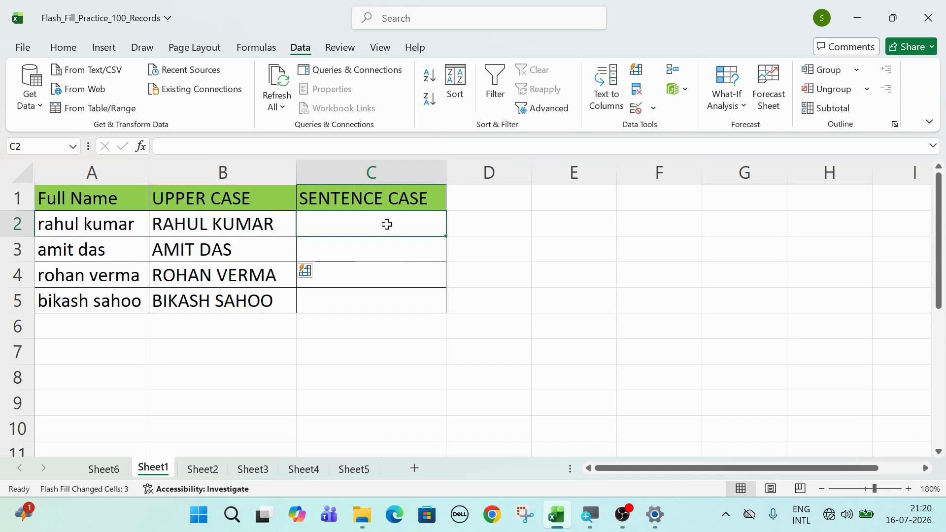
text(Rshu)
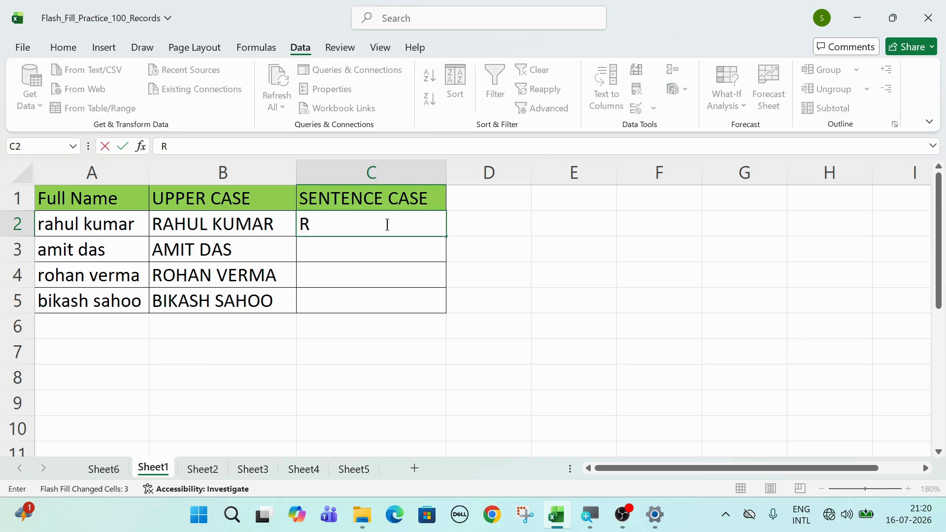
key(BackSpace)
key(BackSpace)
key(BackSpace)
text(s)
key(BackSpace)
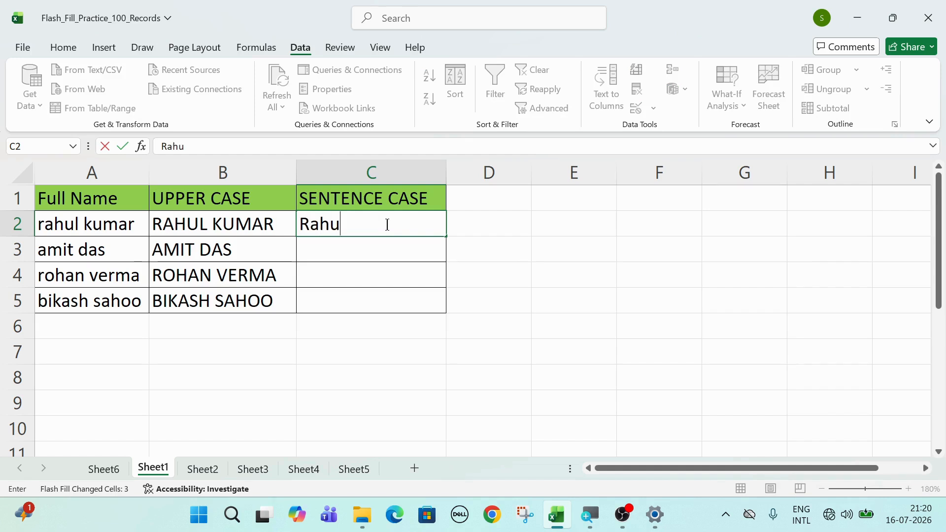
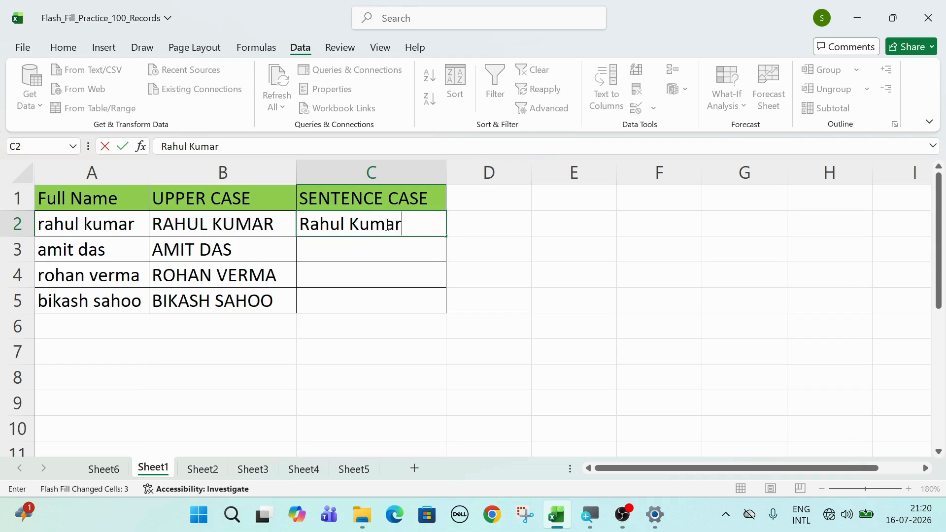
Flash Fill the remaining sentence-case names from C3, then move to Sheet2
click(435, 252)
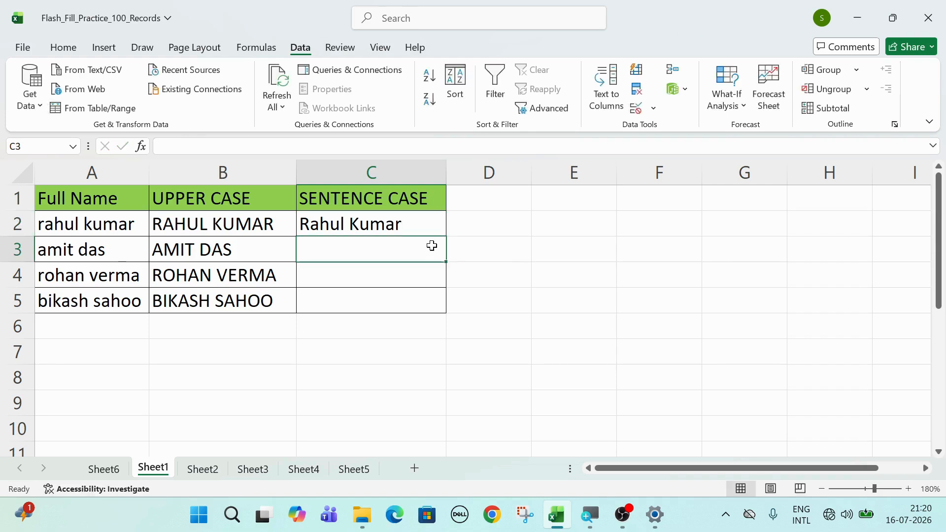
key(ctrl+e)
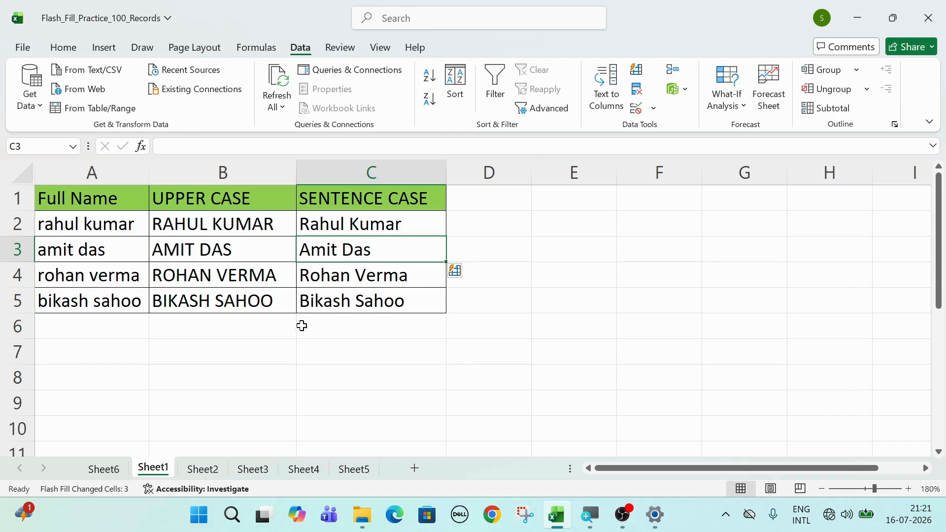
key(ctrl+Page_Down)
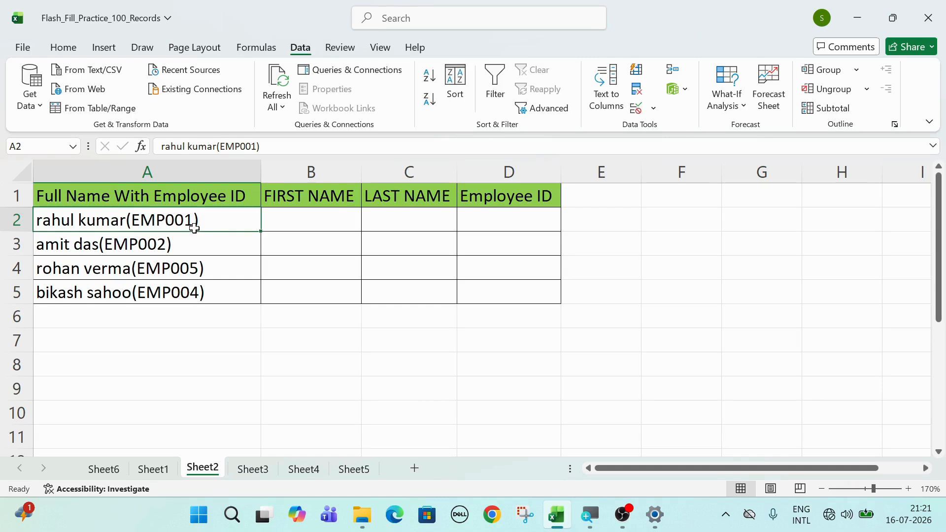
Enter the lowercase first name, last name and EMP001 across B2:D2, then select B3
click(323, 217)
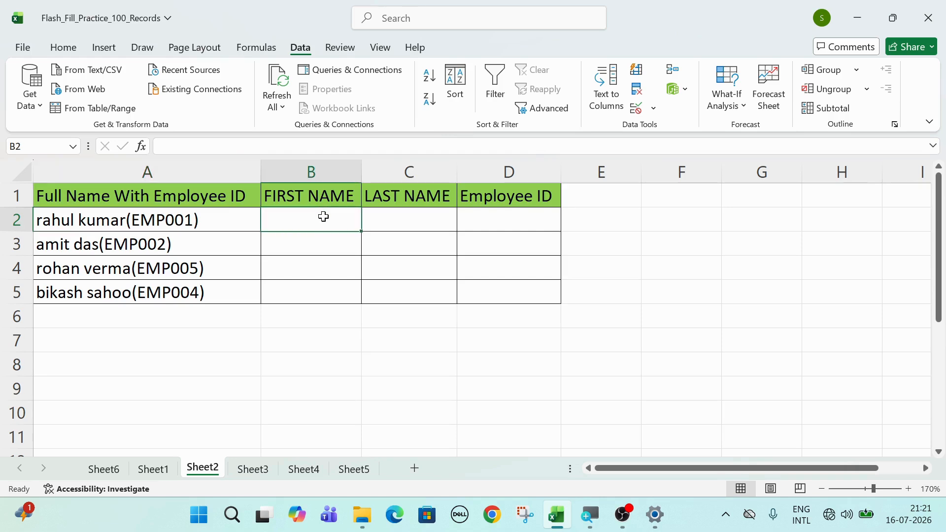
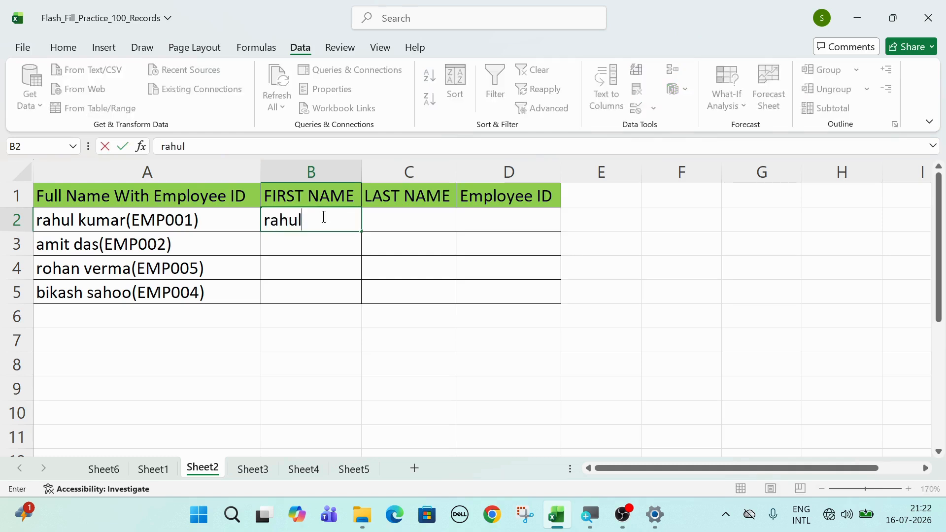
key(Tab)
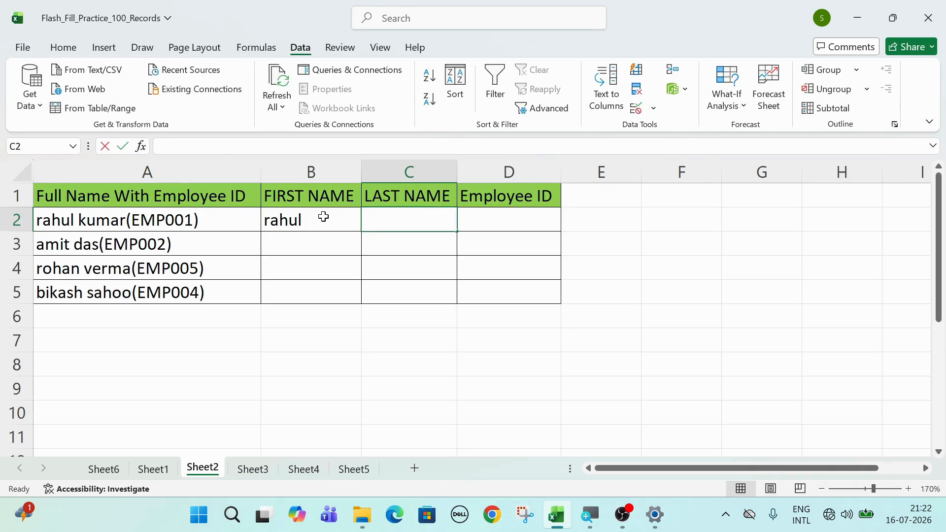
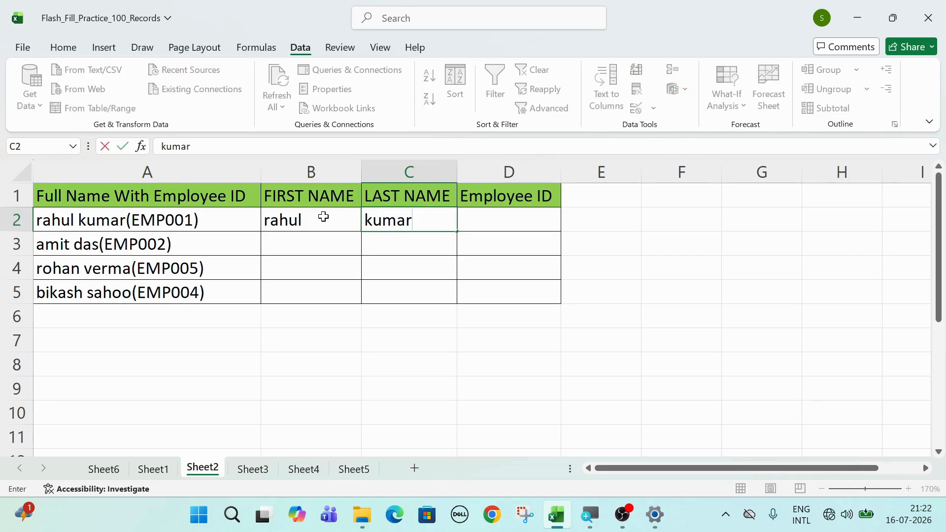
key(Tab)
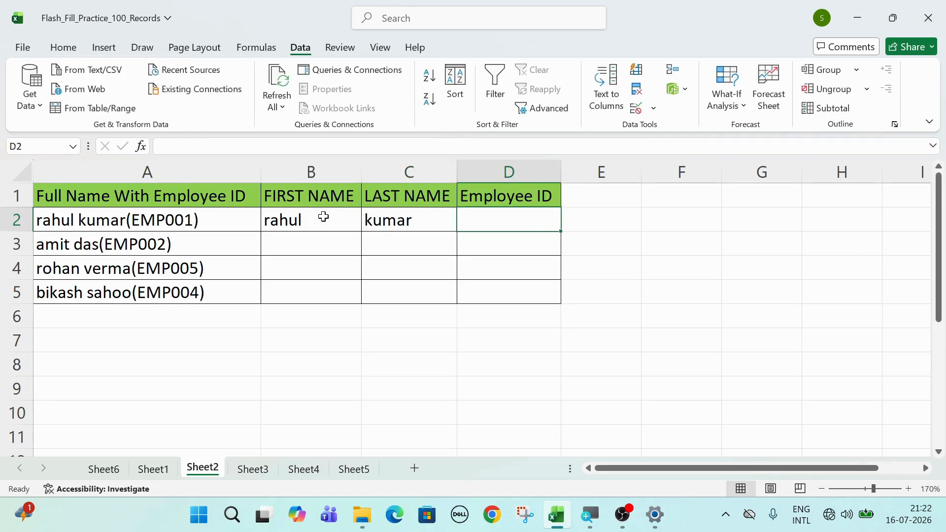
text(EMP)
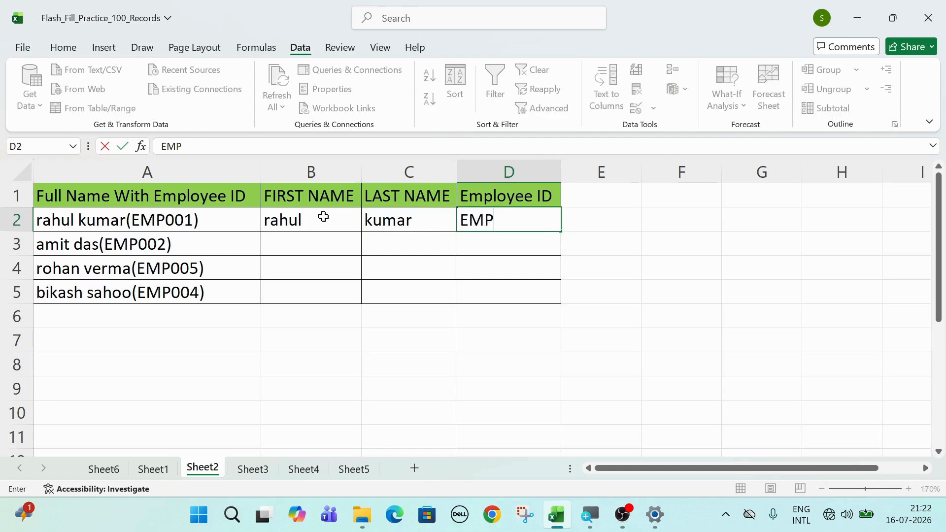
text(0.0)
key(BackSpace)
key(BackSpace)
text(01)
key(Return)
click(297, 247)
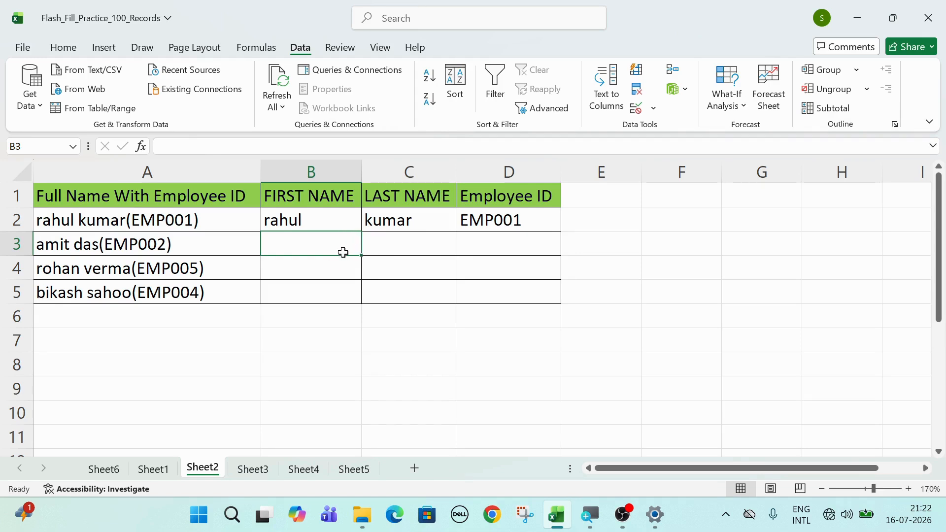
Run Ctrl+E in B3, C3 and D3 to split first and last names into rows 3–5
mouse_move(312, 246)
mouse_down()
mouse_move(365, 238)
mouse_move(468, 249)
mouse_up()
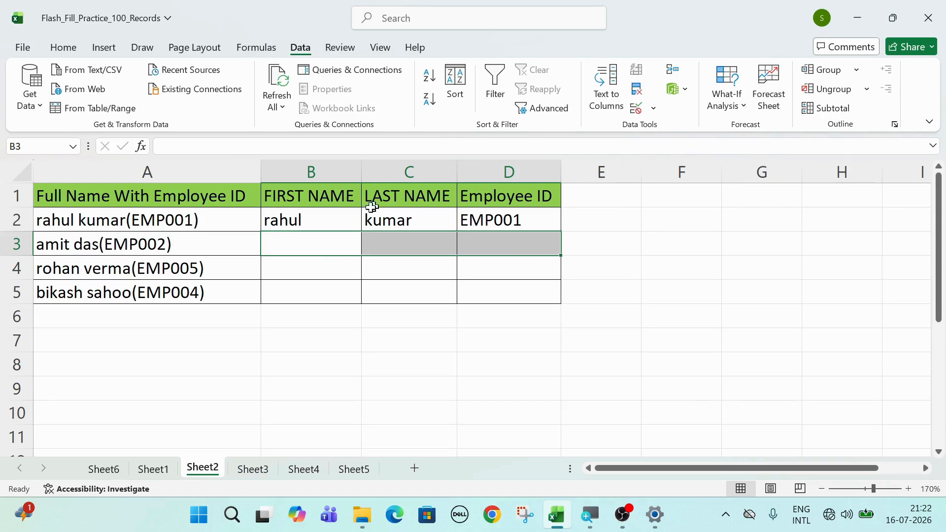
click(322, 245)
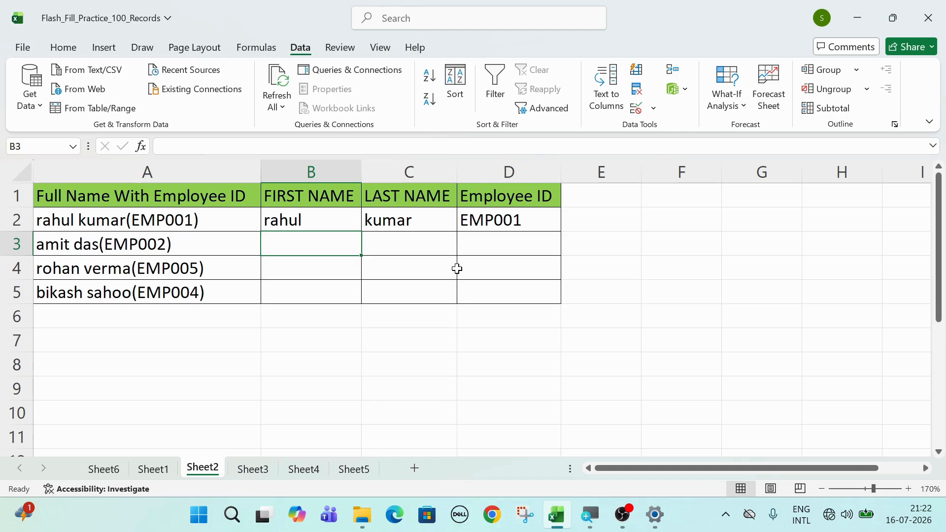
key(ctrl+e)
click(390, 244)
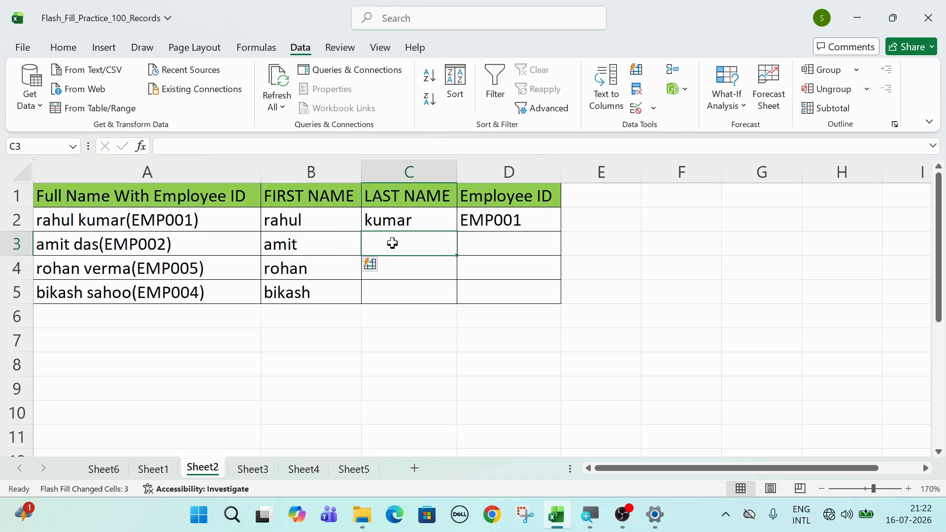
key(ctrl+e)
click(500, 243)
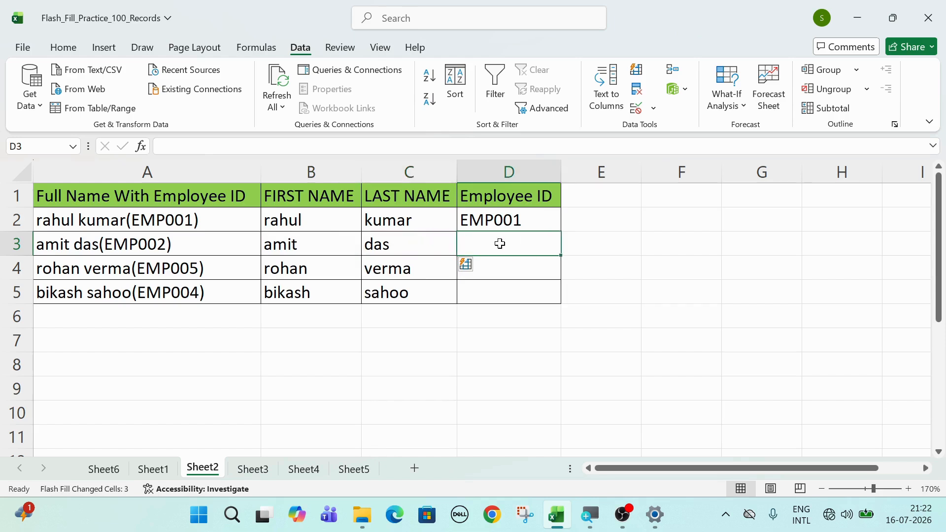
key(ctrl+e)
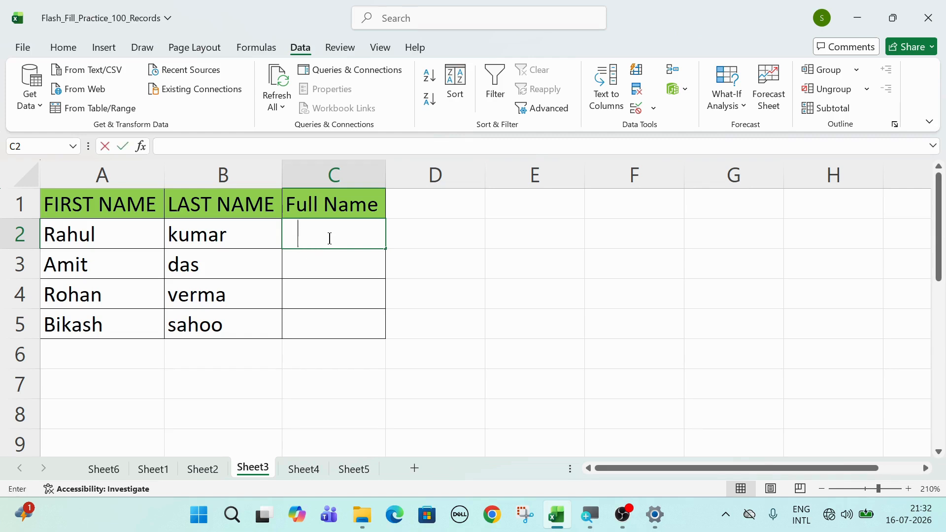
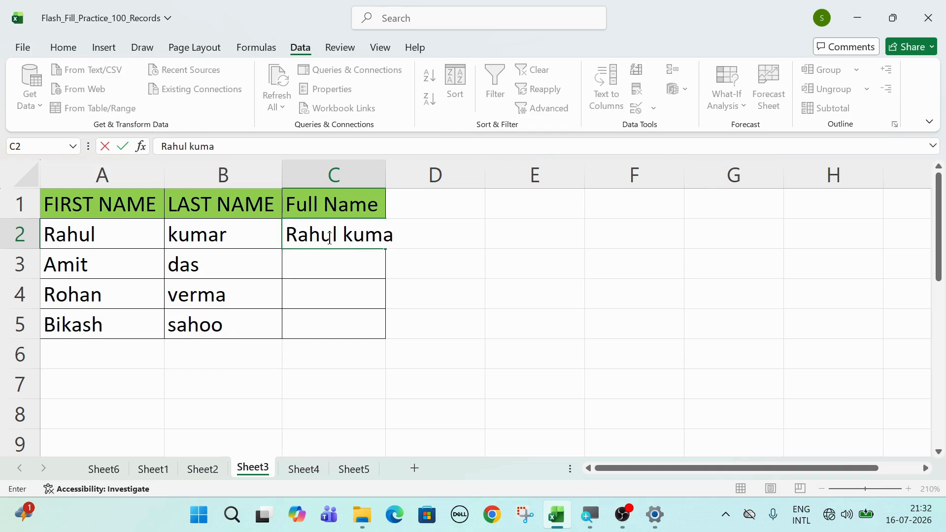
Enter the first combined full name in C2 and Flash Fill the remaining full names
key(ctrl+Return)
key(Return)
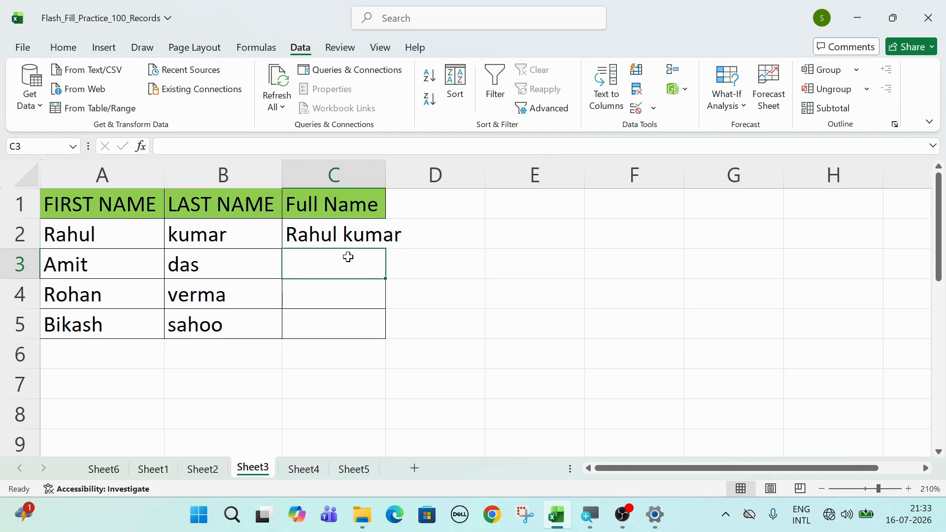
key(ctrl+e)
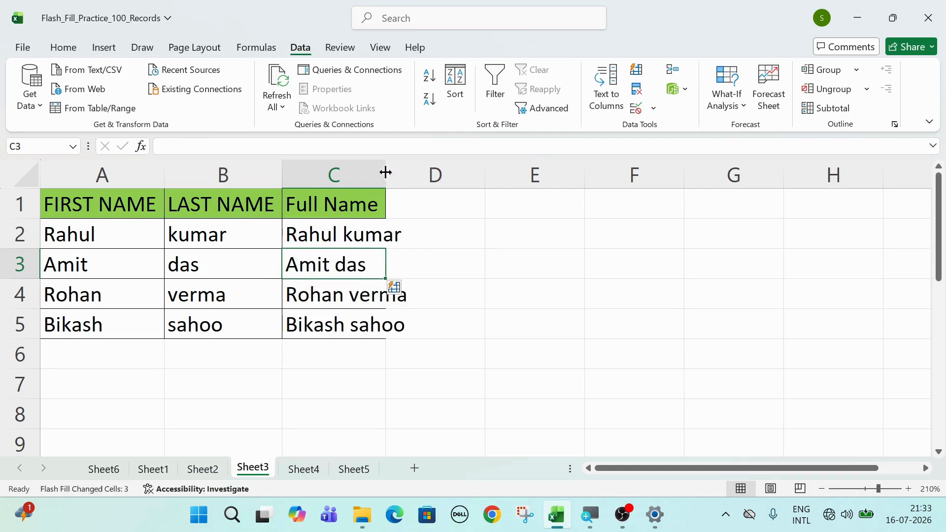
Autofit column C to the full names, then move to Sheet4
double_click(386, 172)
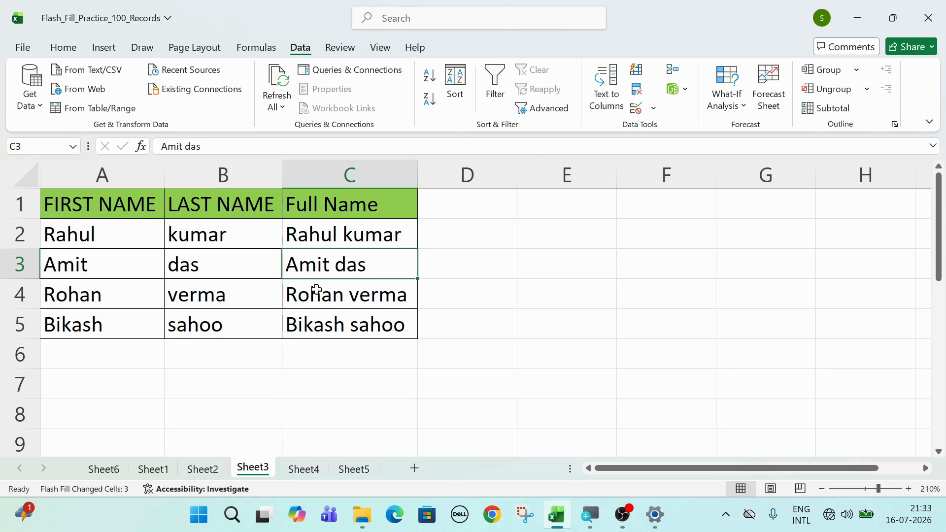
click(447, 229)
click(389, 236)
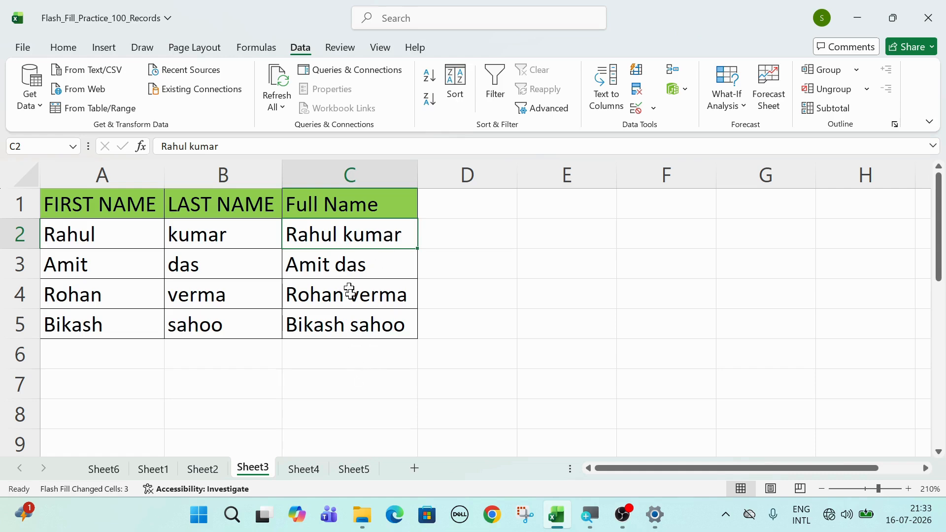
click(302, 474)
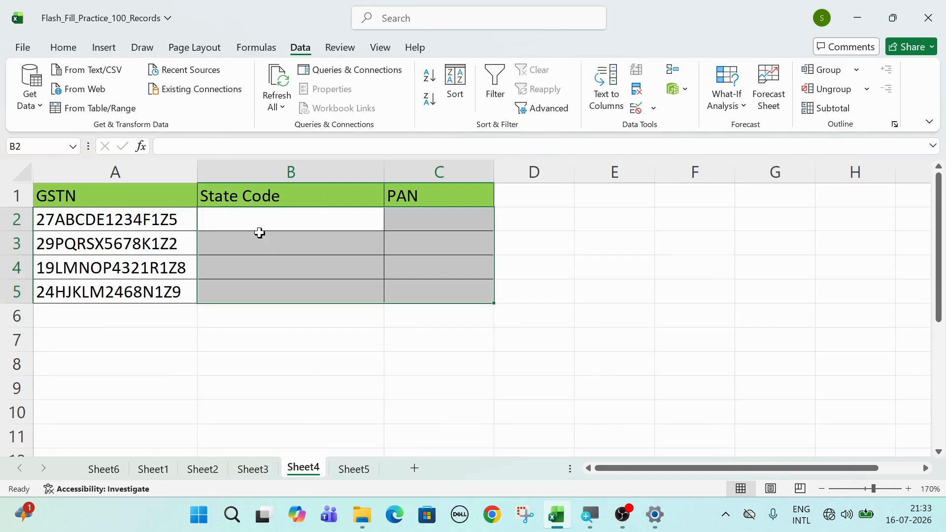
Compare the first GSTN with the State Code and PAN cells, ending on B2
click(252, 220)
click(165, 218)
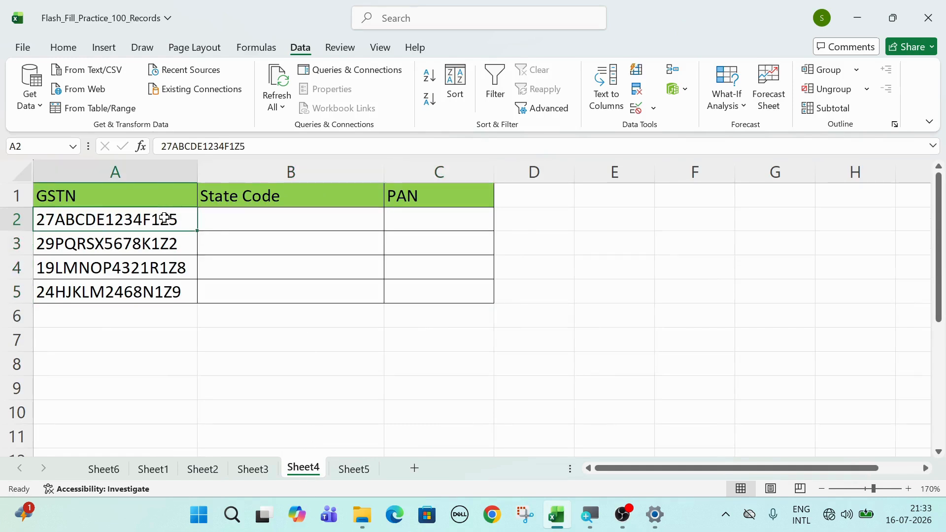
click(238, 218)
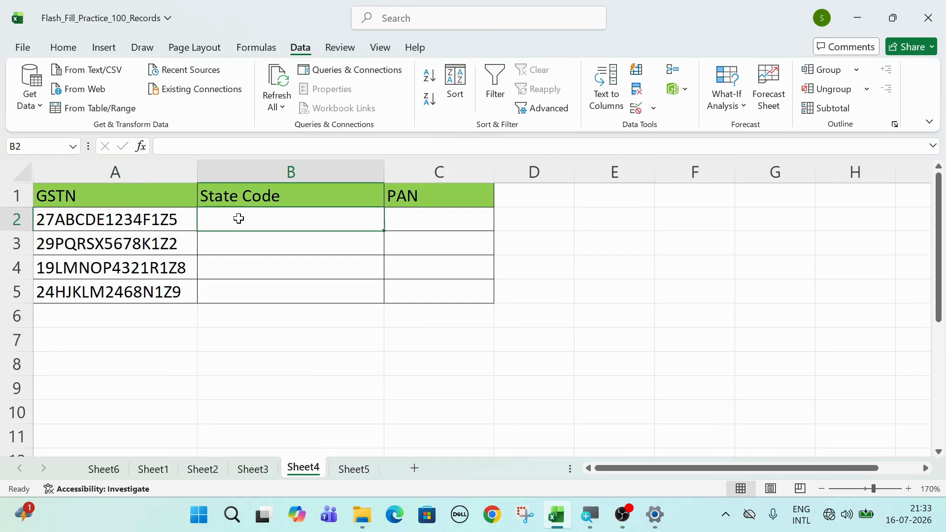
click(429, 226)
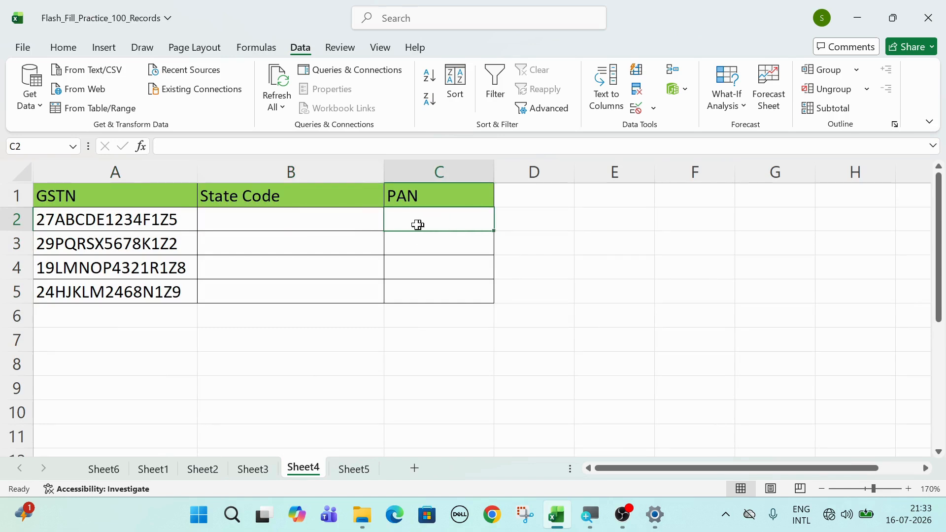
click(363, 219)
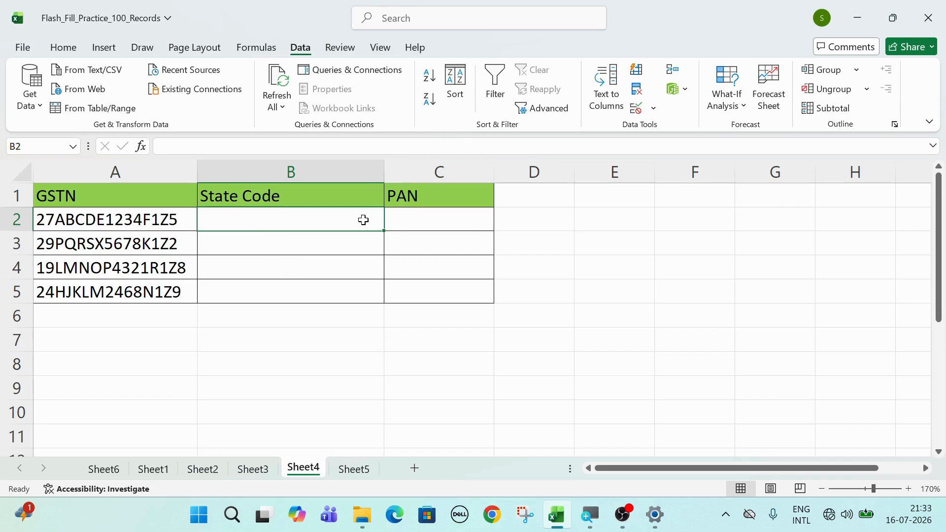
click(454, 221)
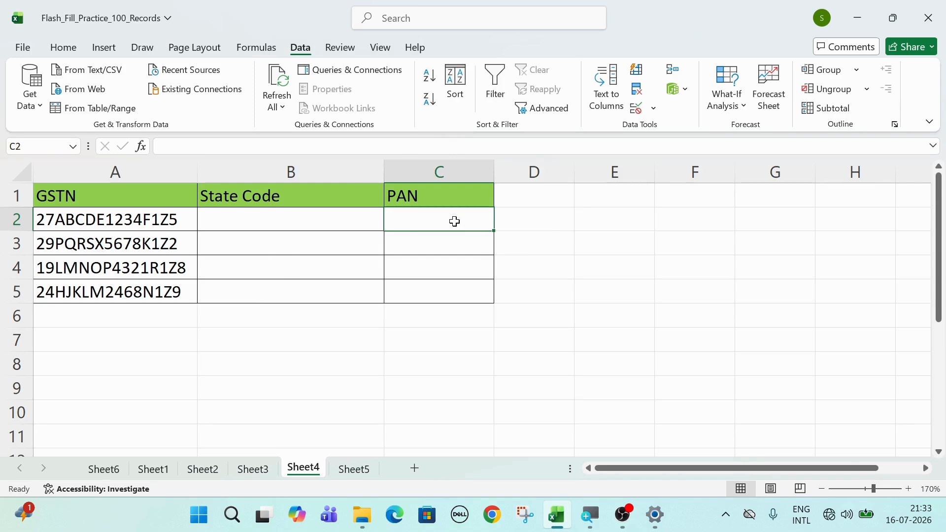
click(301, 221)
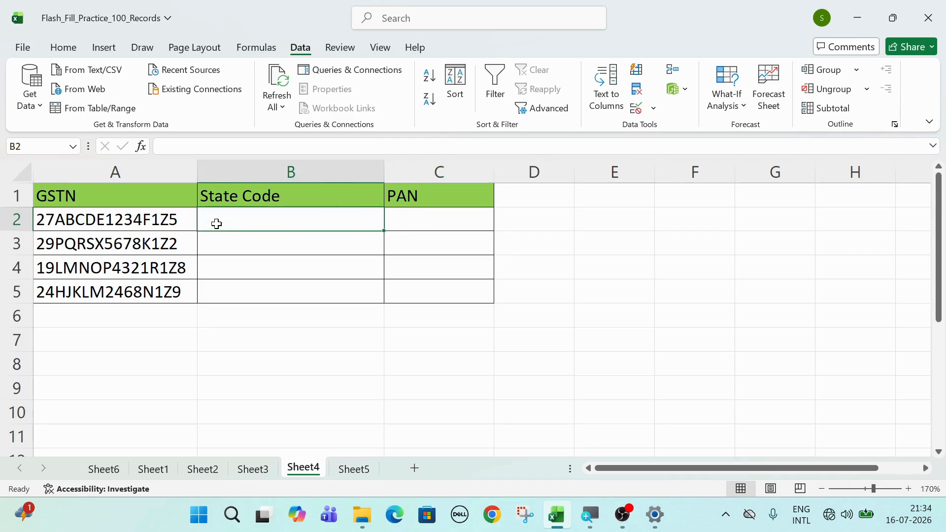
click(42, 217)
click(244, 221)
Type state code 27 in B2 and Flash Fill 29, 19 and 24 below
text(27)
key(Return)
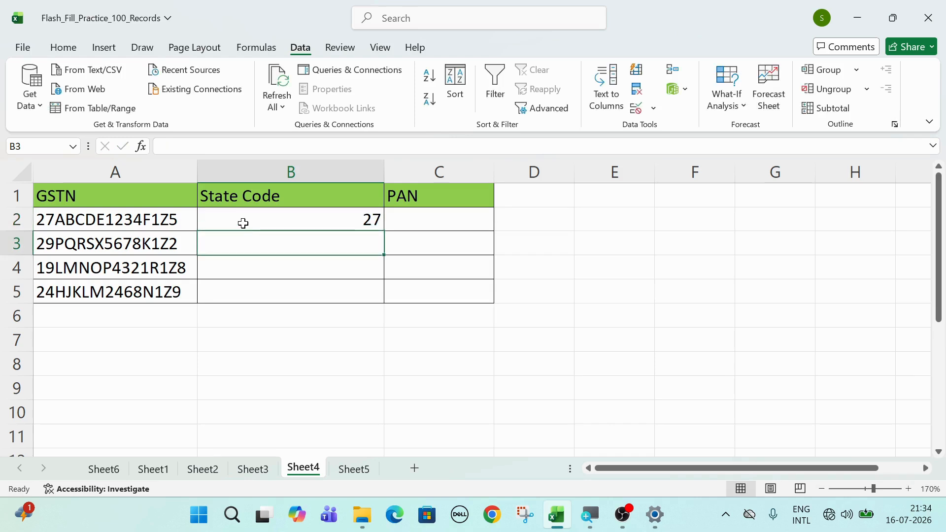
key(ctrl+e)
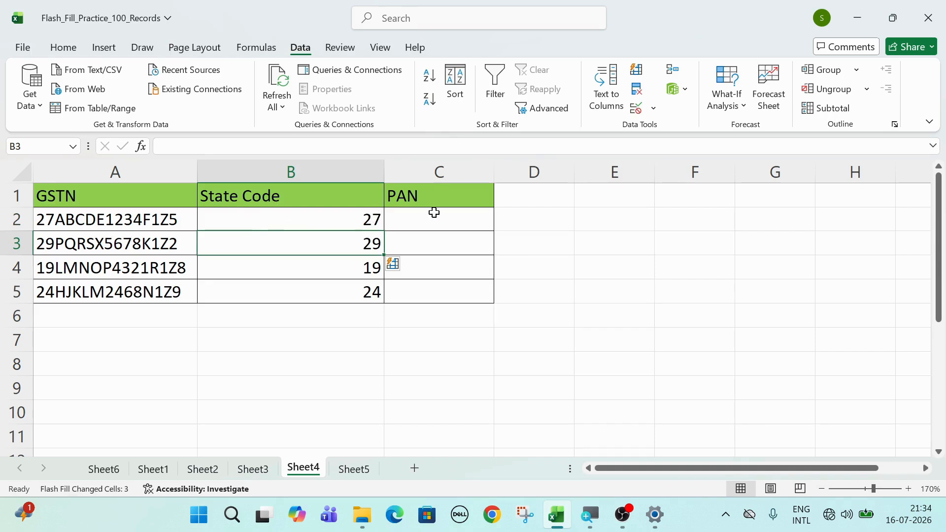
Enter the first GSTN's 10-character PAN in C2 and Flash Fill the remaining PANs
click(432, 223)
text(ab)
key(BackSpace)
key(BackSpace)
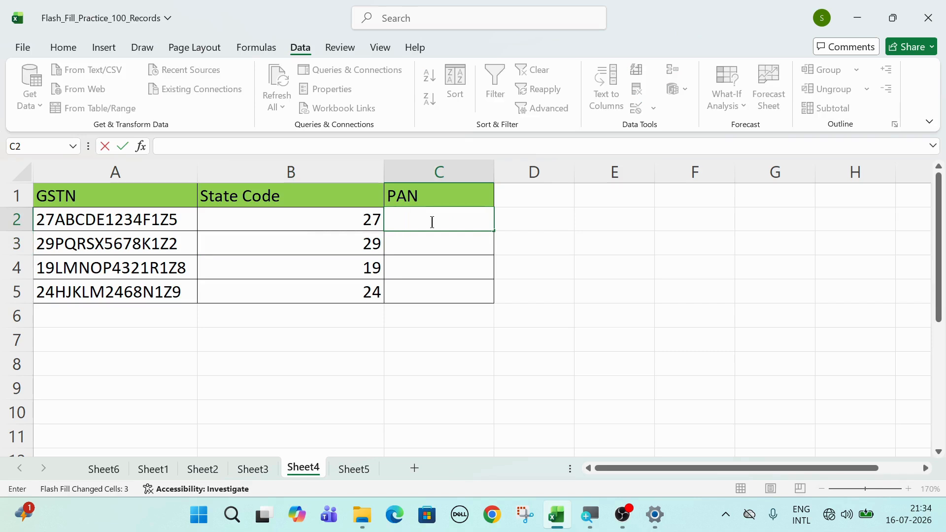
text(ABCD)
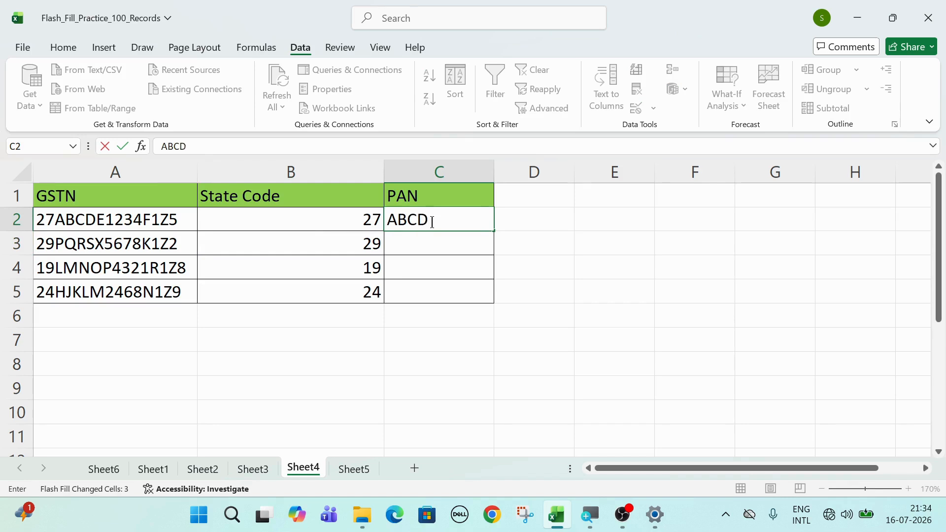
text(E1234F)
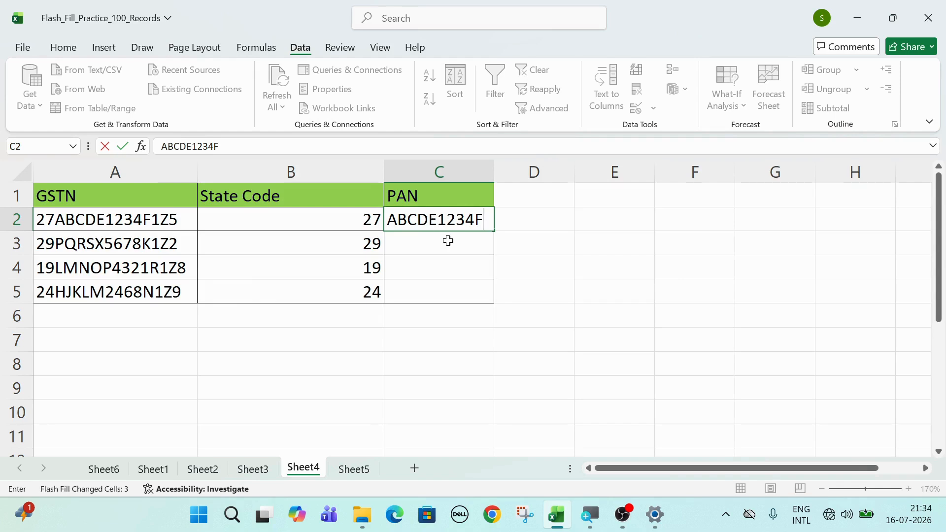
click(448, 240)
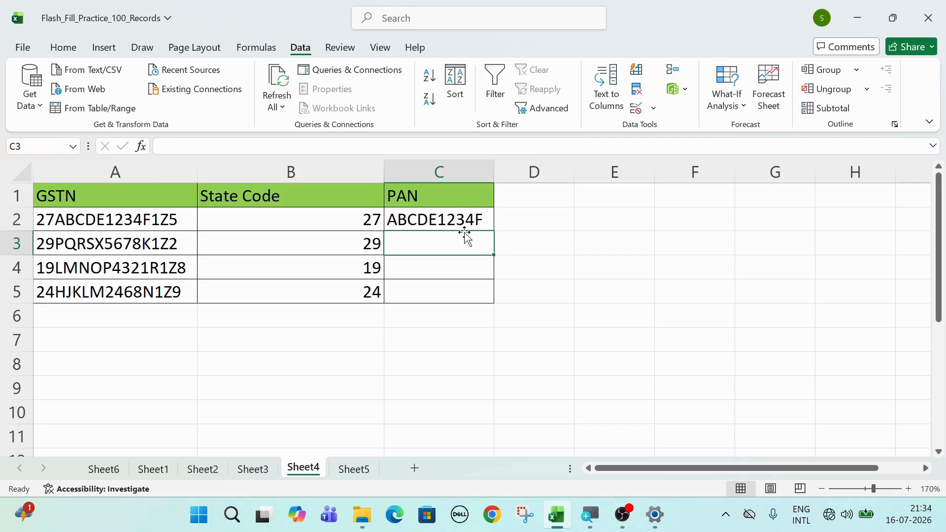
key(ctrl+e)
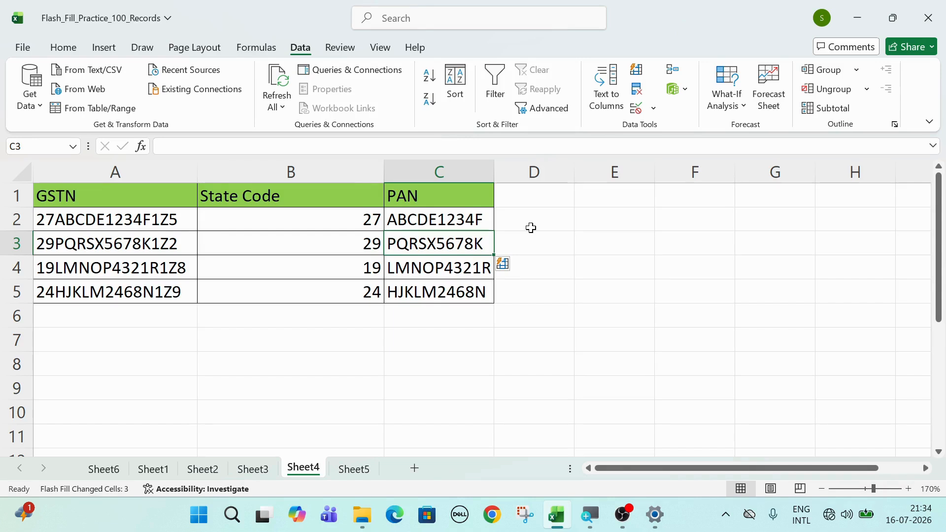
click(358, 471)
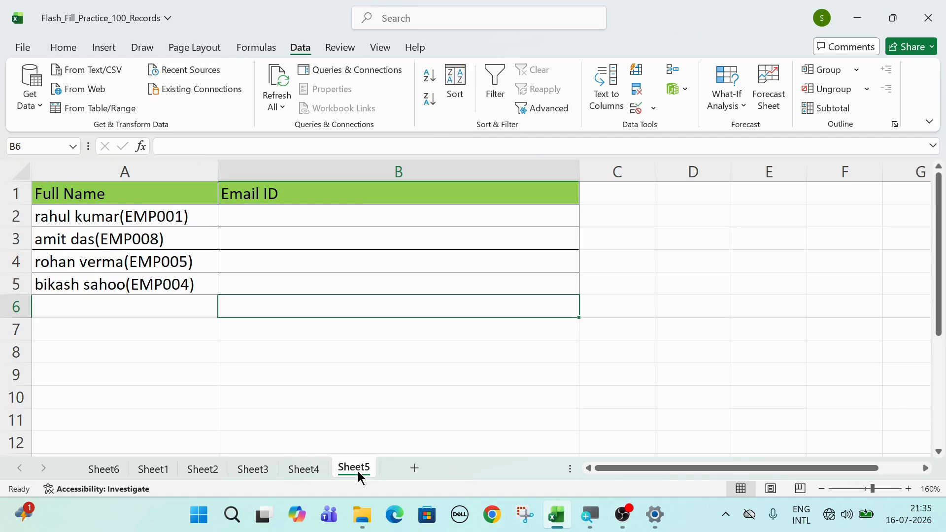
click(287, 213)
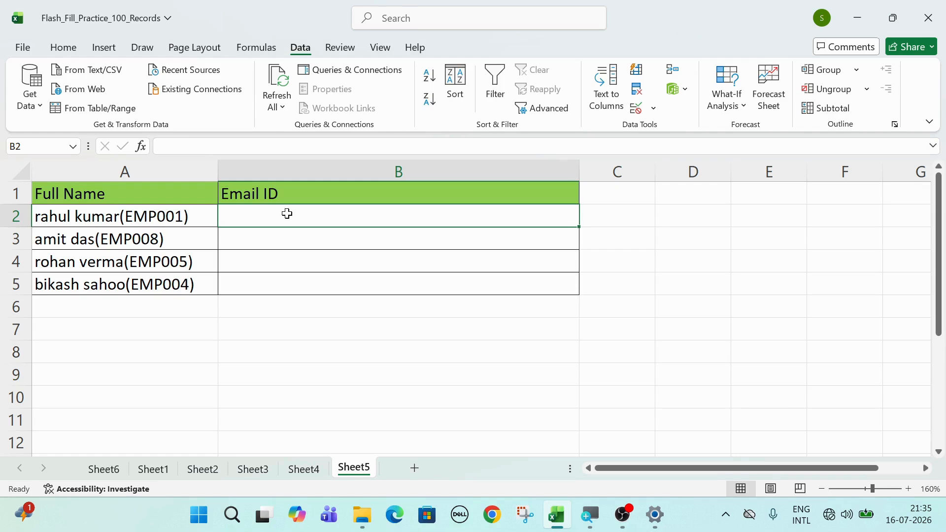
text(r)
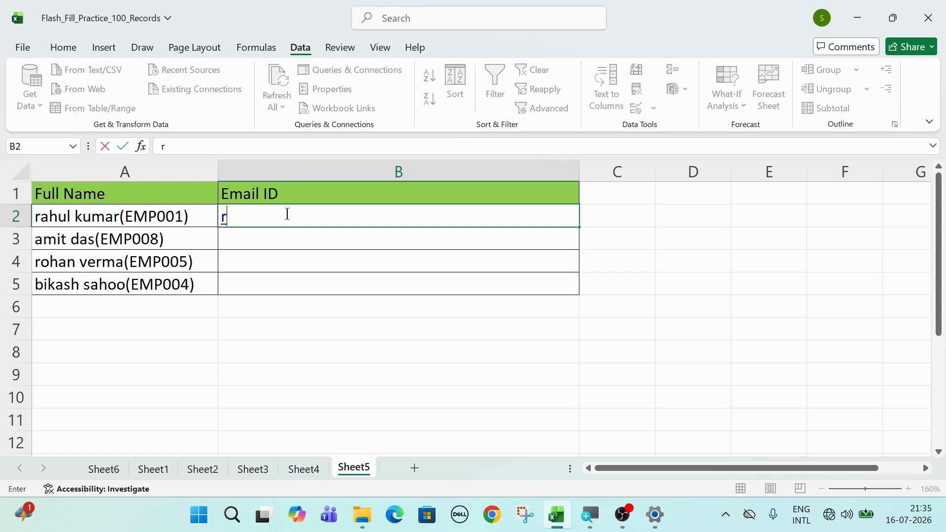
text(A)
key(BackSpace)
key(BackSpace)
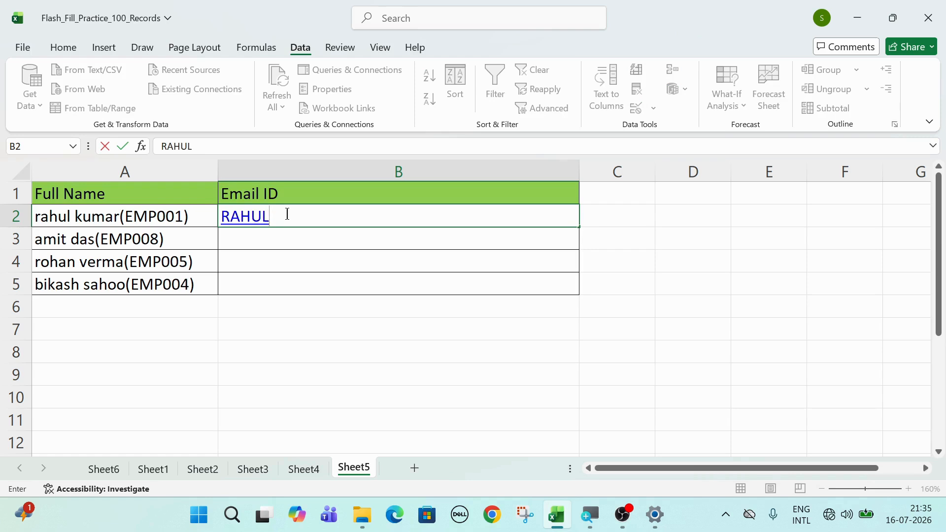
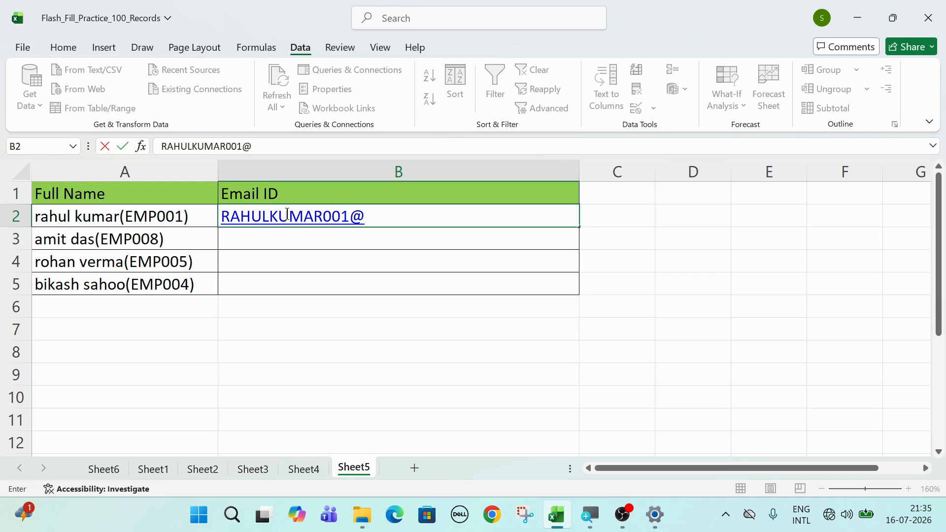
key(Return)
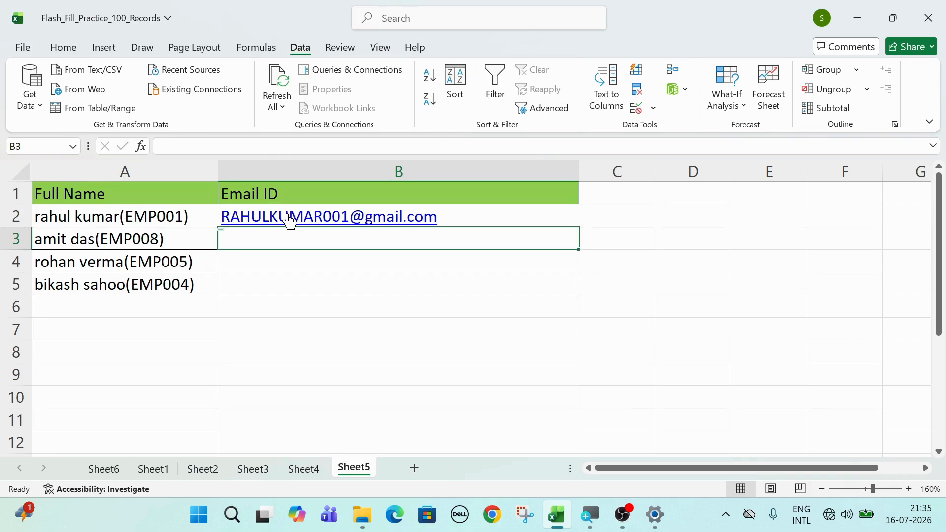
key(ctrl+e)
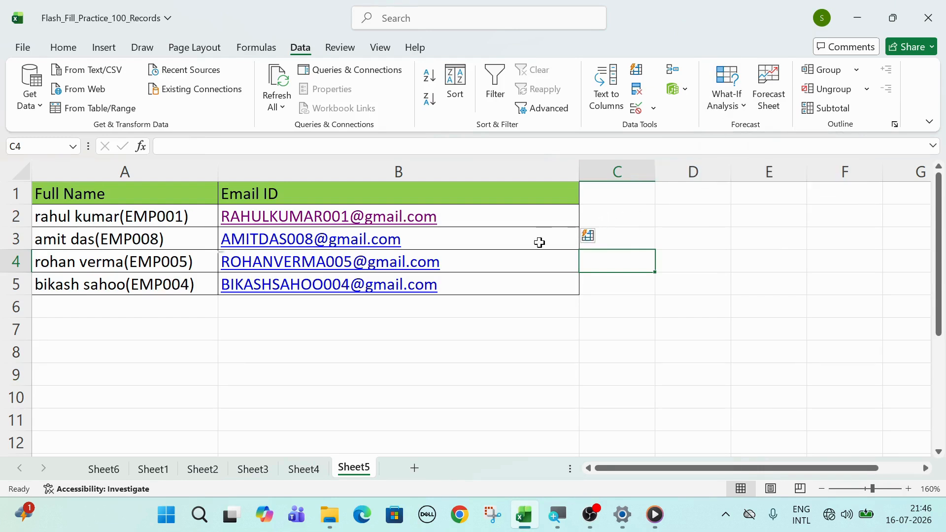
click(181, 234)
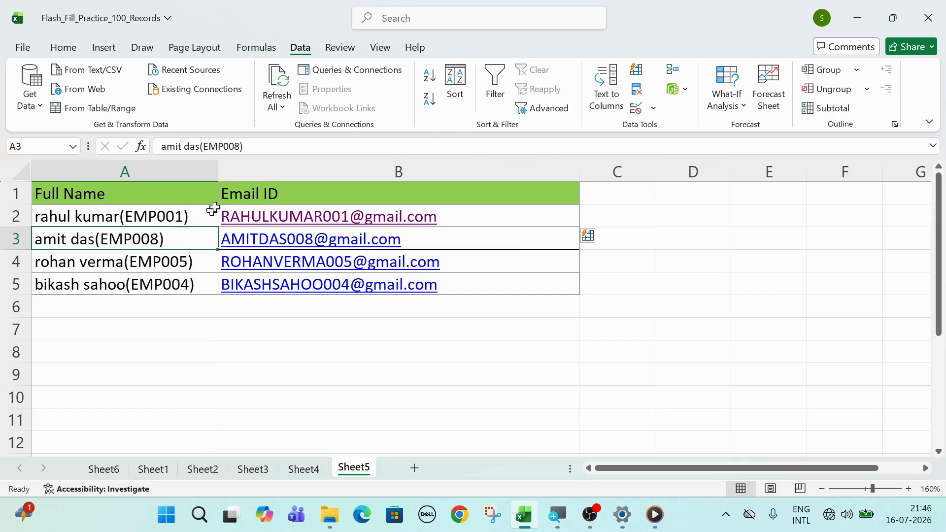
Change the second employee's code from EMP008 to EMP003
click(241, 147)
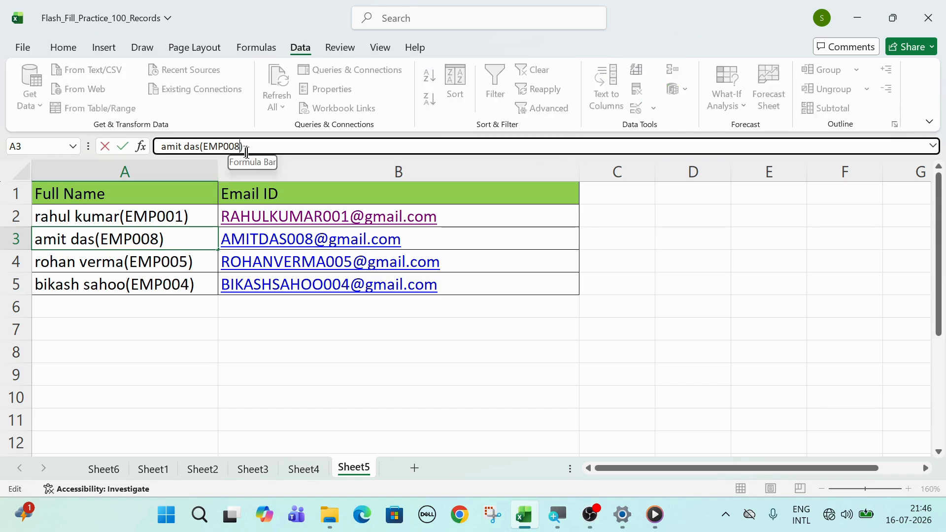
key(BackSpace)
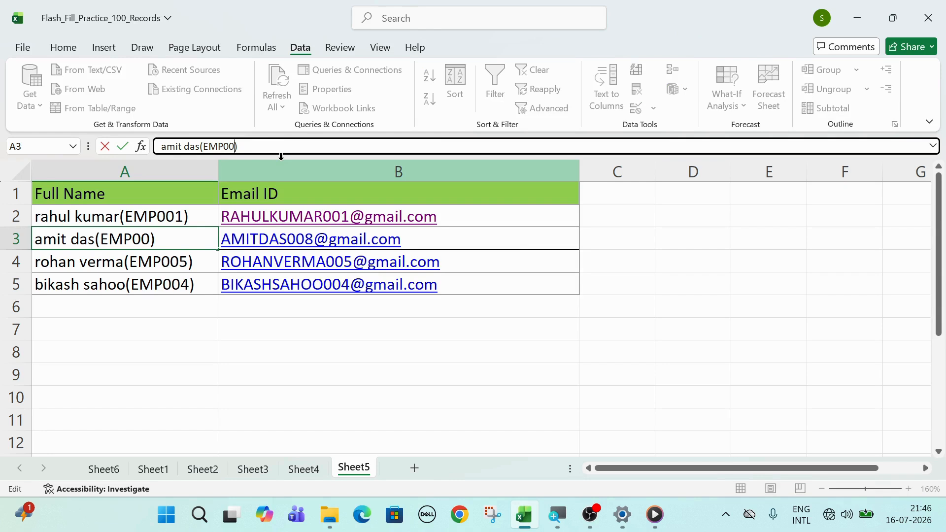
text(3)
key(Return)
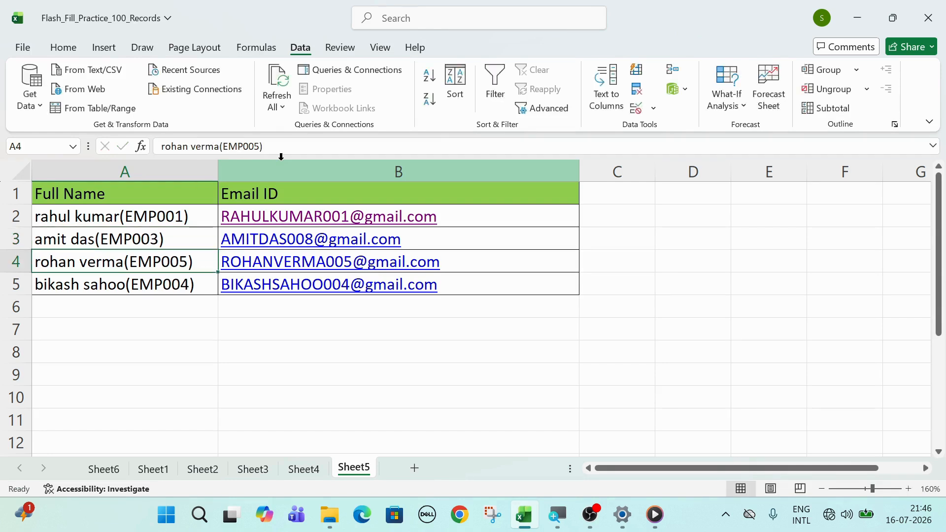
click(202, 233)
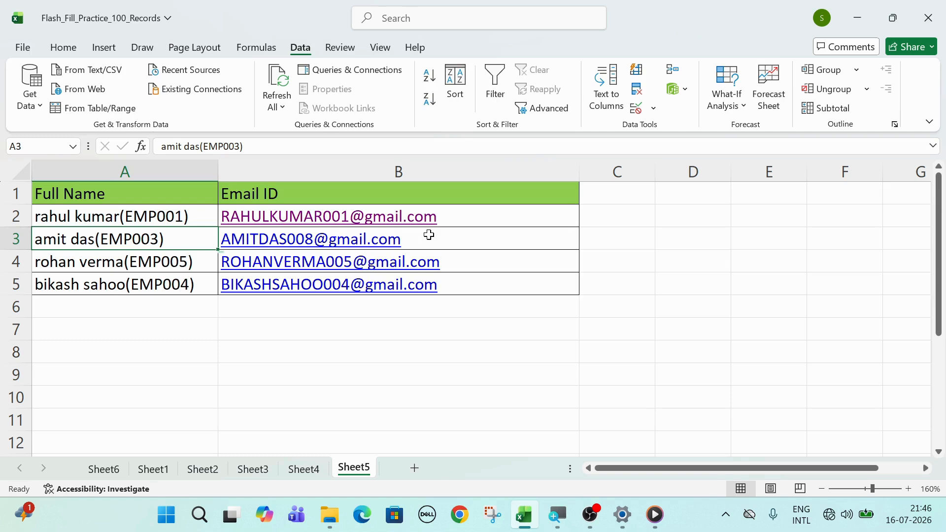
Clear B3:B5 and regenerate the email IDs with Ctrl+E so the second ends in 003
drag(429, 235, 438, 291)
key(Delete)
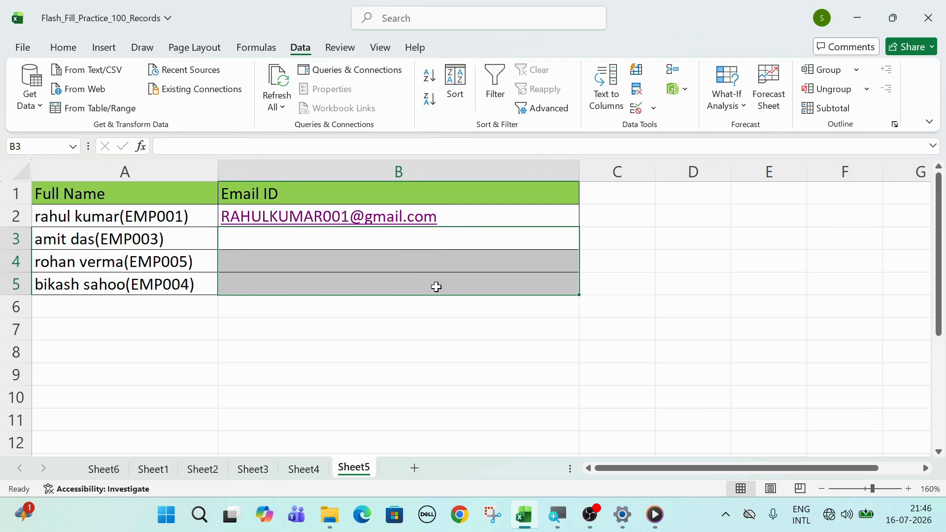
click(423, 241)
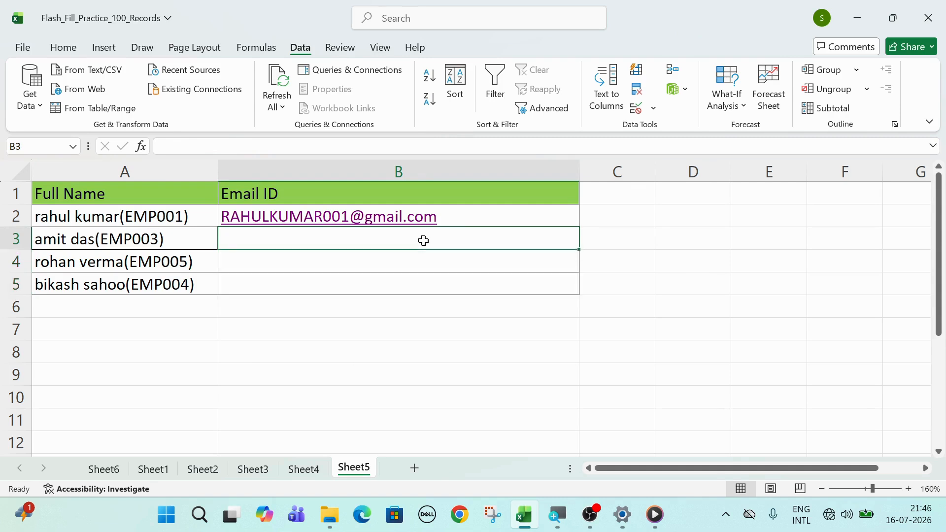
key(ctrl+e)
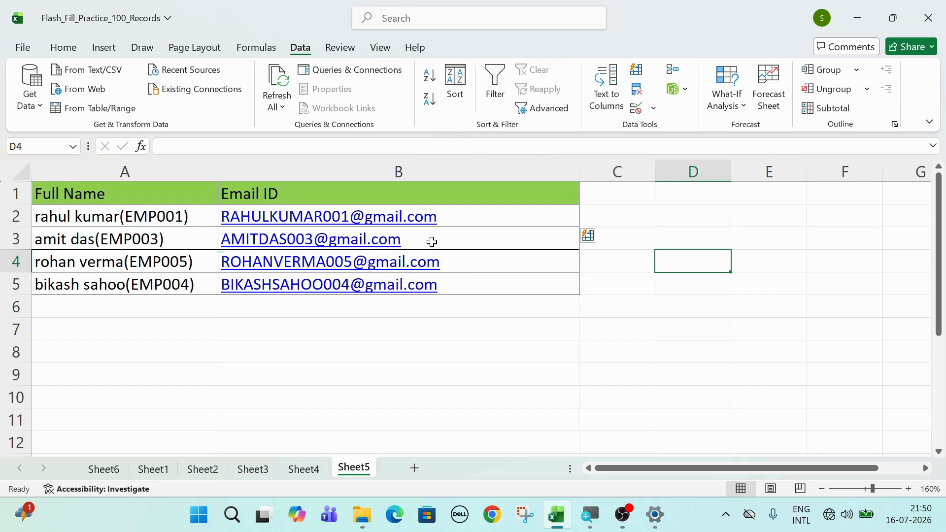
drag(481, 218, 461, 270)
key(Delete)
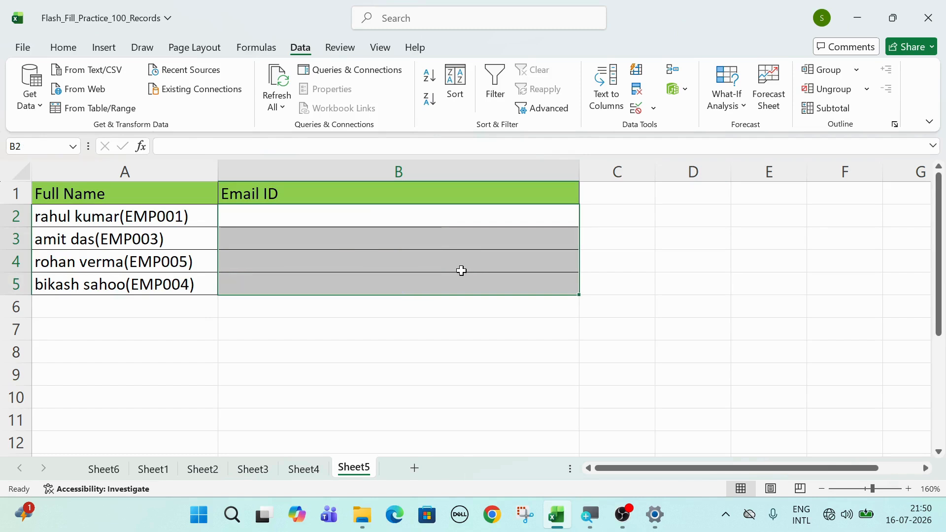
click(415, 220)
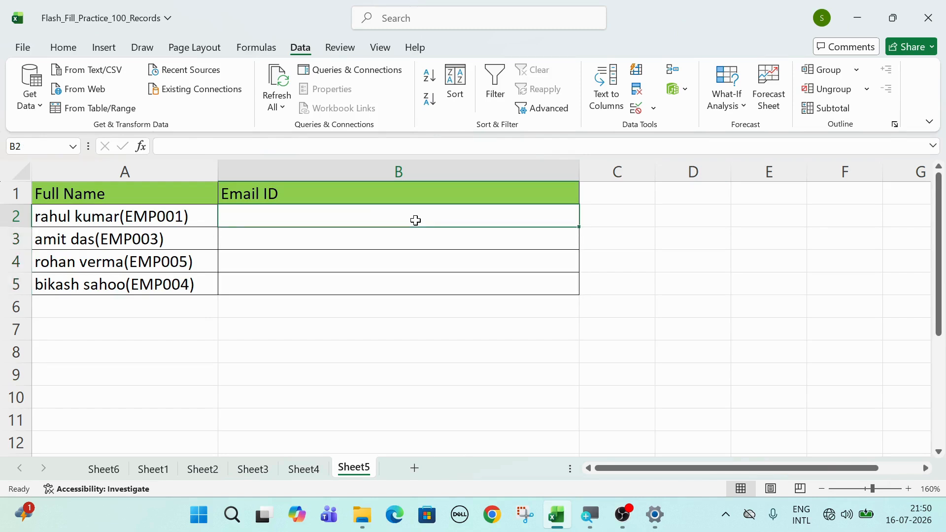
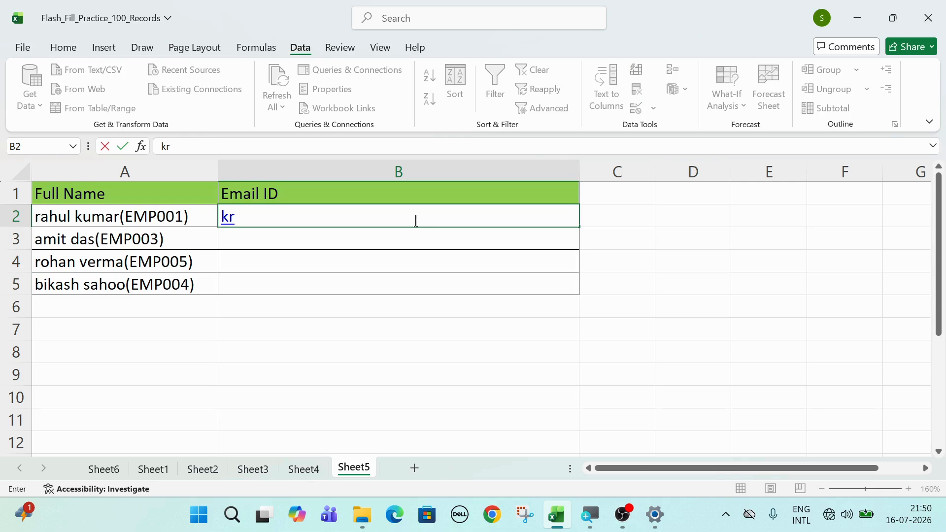
key(Return)
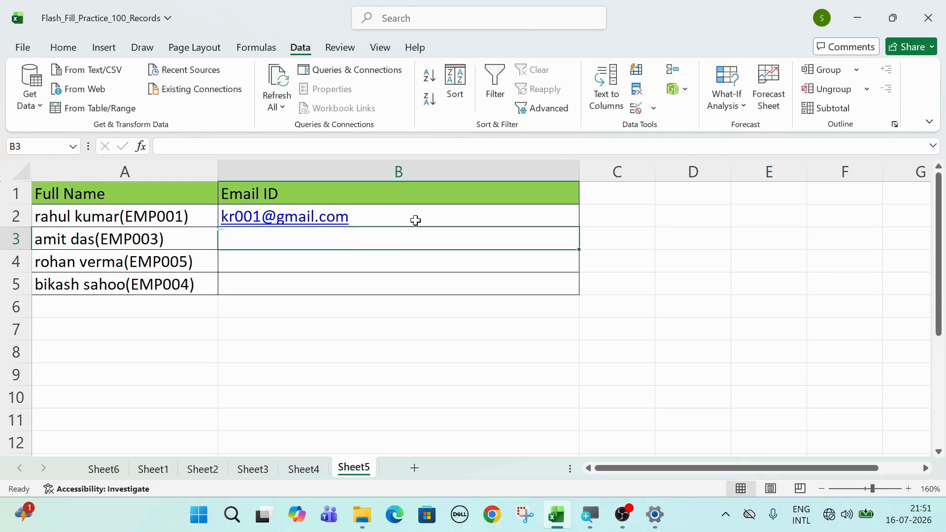
key(ctrl+e)
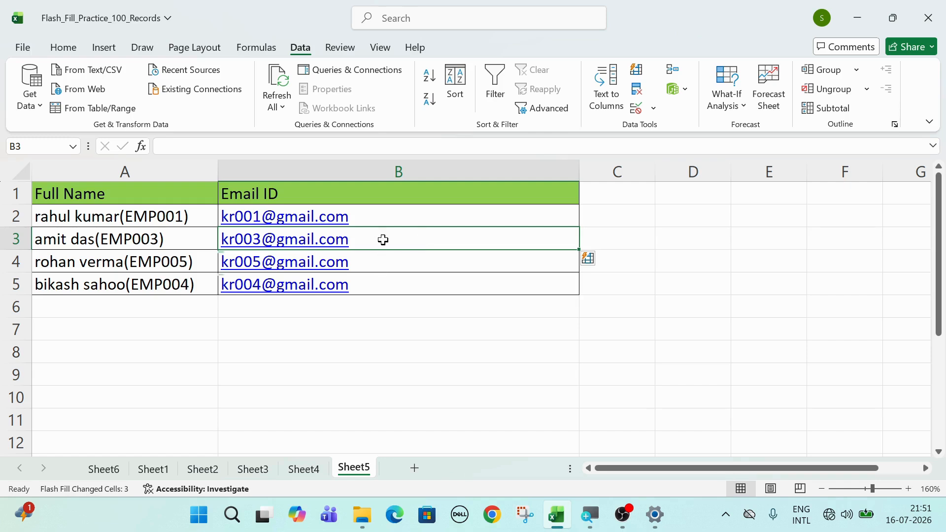
click(382, 240)
drag(376, 266, 372, 286)
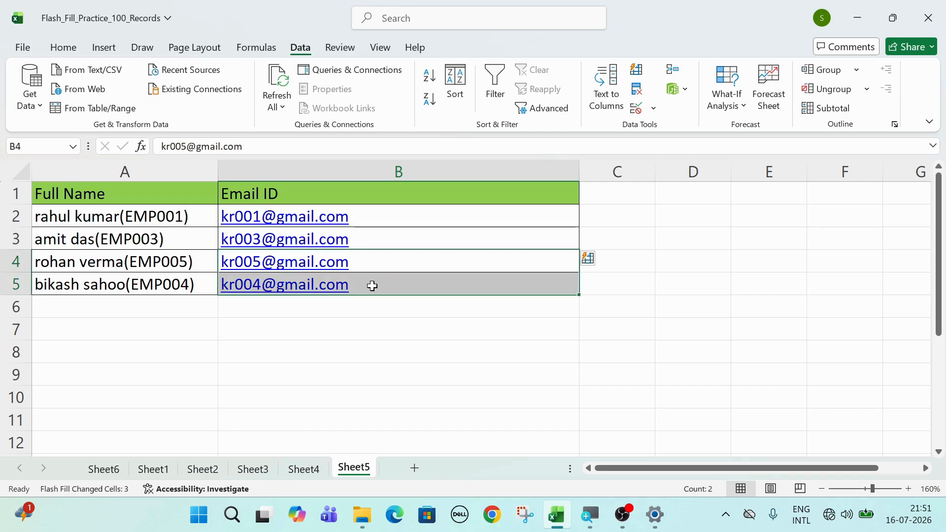
key(Delete)
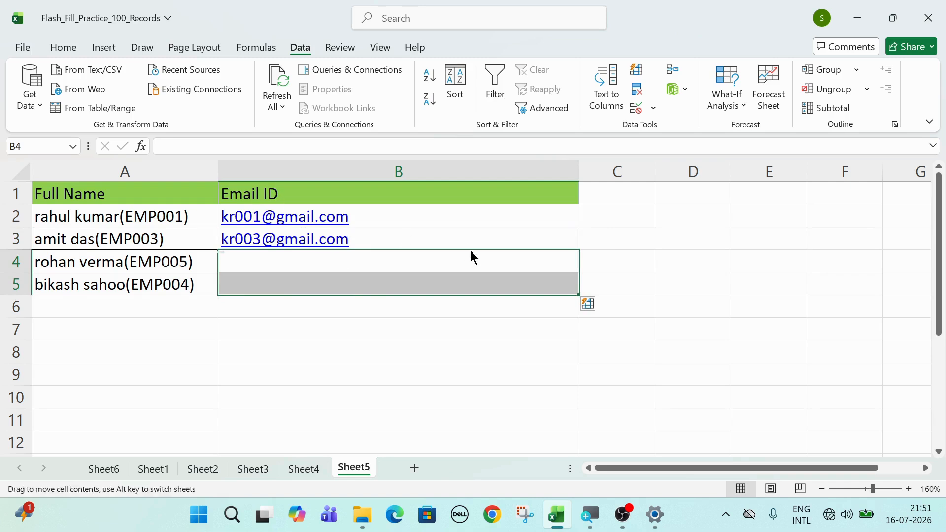
click(432, 232)
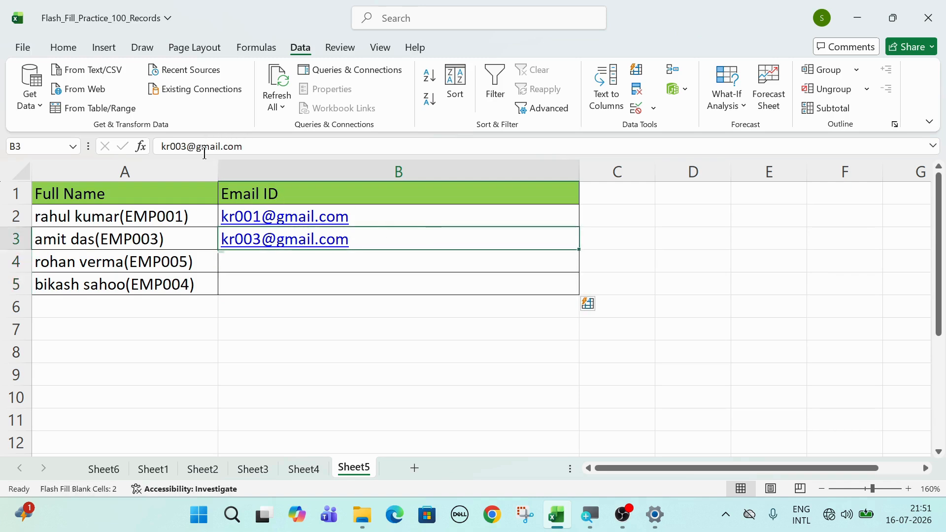
drag(169, 147, 176, 147)
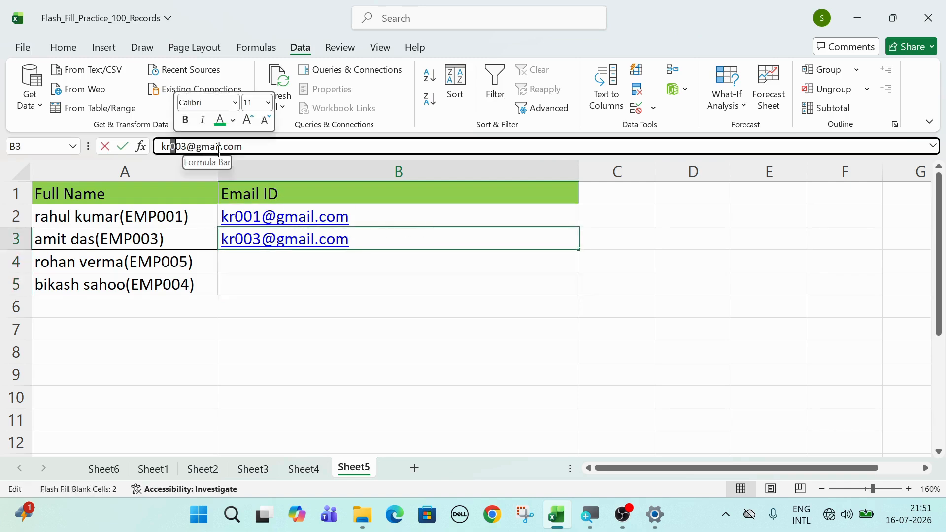
click(218, 148)
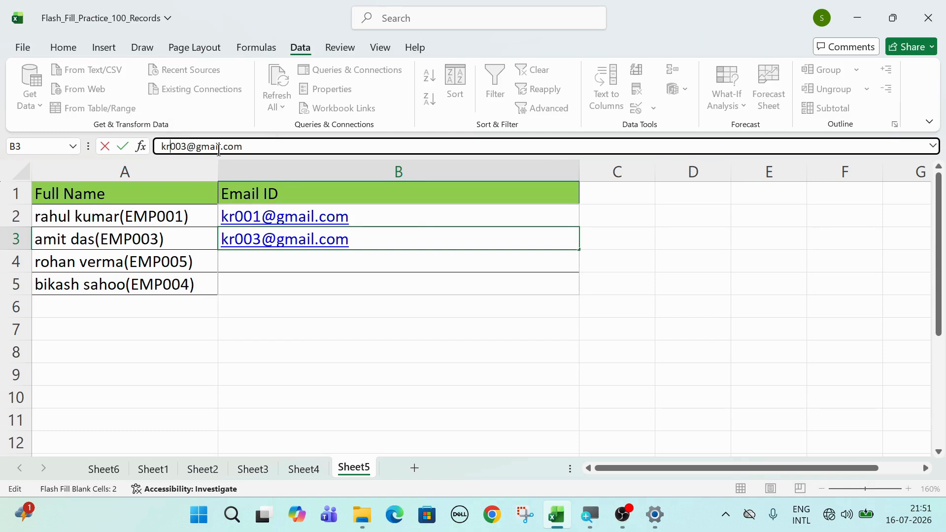
key(BackSpace)
key(BackSpace)
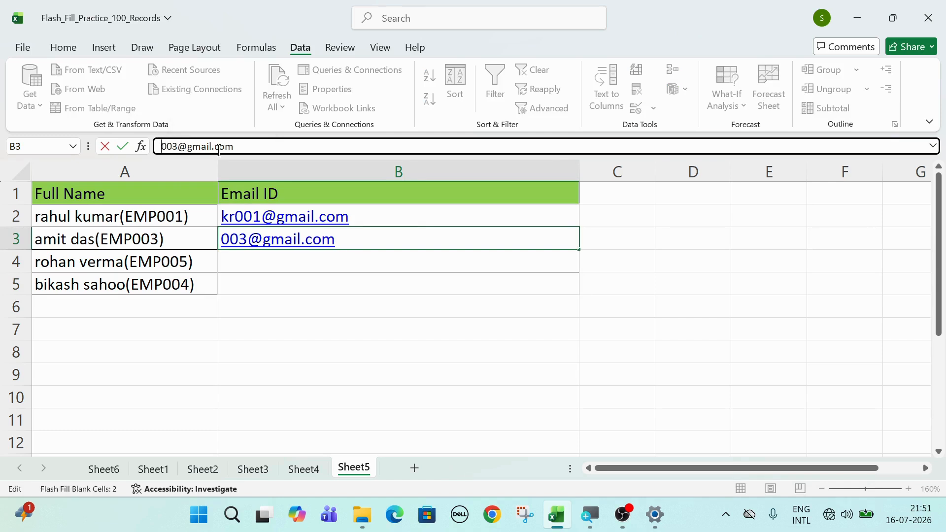
text(da)
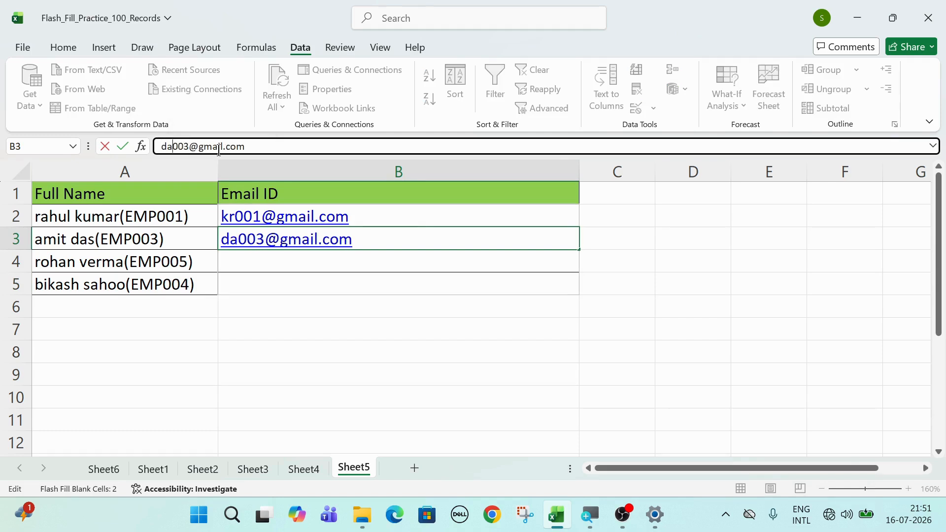
key(Return)
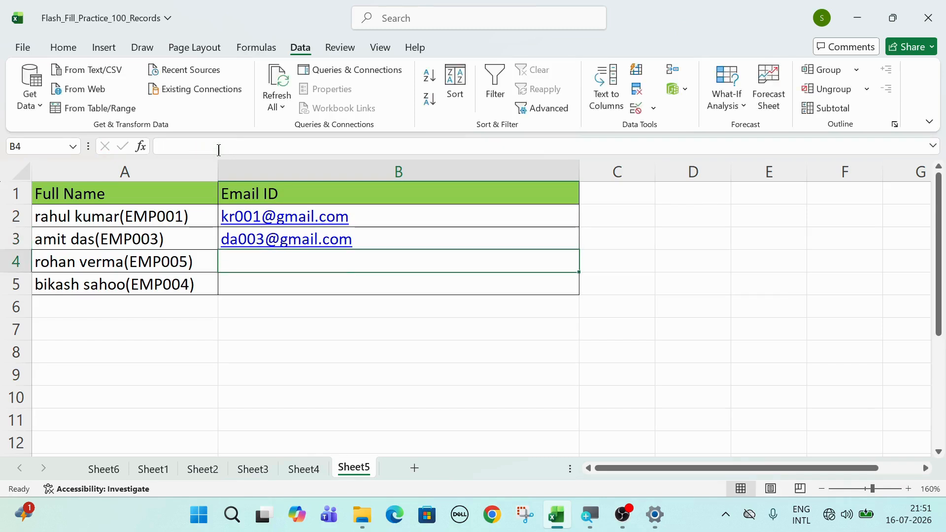
key(ctrl+e)
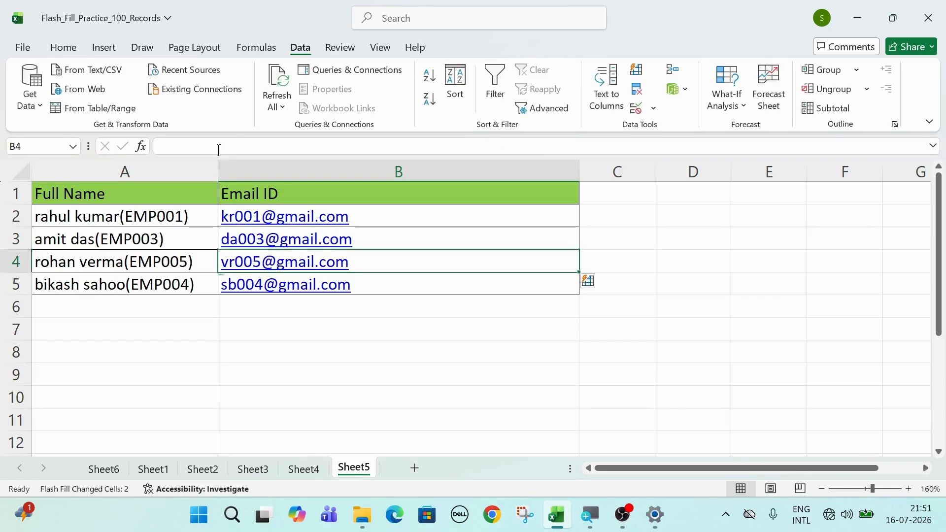